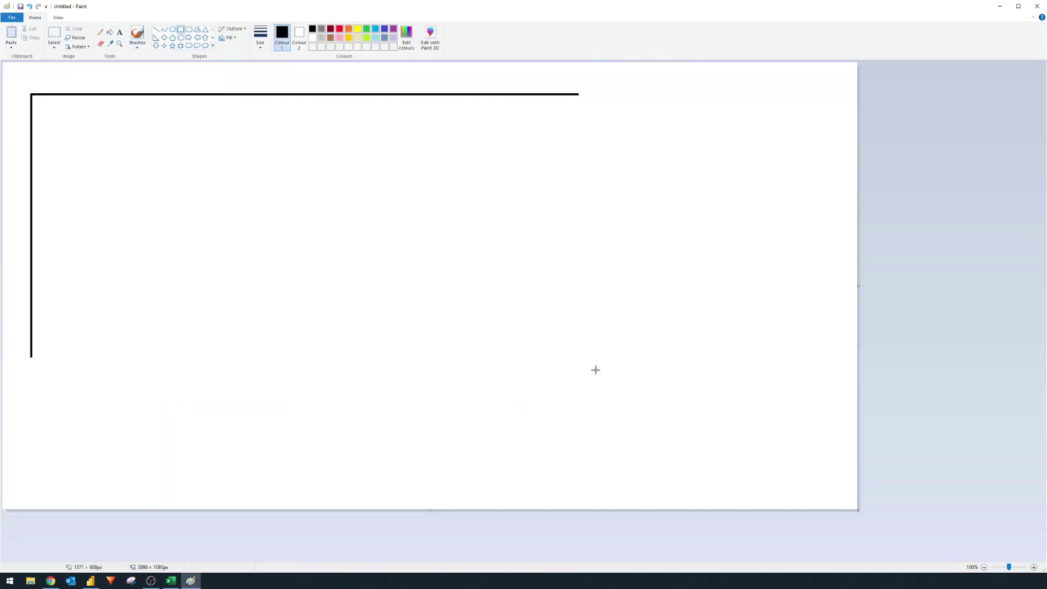
Draw a dropdown triangle in the small box and label the first large box TOTAL SALES.
{"action": "left_click", "coordinate": [205, 28]}
{"action": "mouse_move", "coordinate": [152, 218]}
{"action": "left_mouse_down"}
{"action": "mouse_move", "coordinate": [174, 236]}
{"action": "mouse_move", "coordinate": [172, 284]}
{"action": "left_mouse_up"}
{"action": "left_click", "coordinate": [120, 32]}
{"action": "left_click", "coordinate": [194, 139]}
{"action": "type", "text": "TOTAL SALES"}
{"action": "key", "text": "ctrl+a"}
{"action": "key", "text": "ctrl+c"}
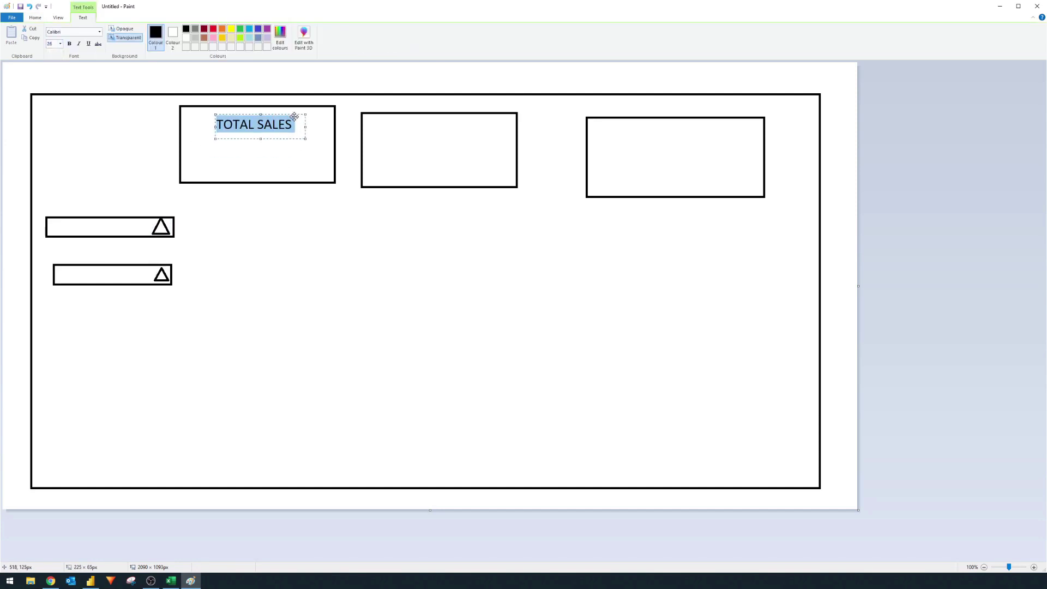
{"action": "left_click", "coordinate": [54, 35]}
{"action": "key", "text": "ctrl+v"}
{"action": "left_click_drag", "start_coordinate": [50, 64], "coordinate": [447, 158]}
{"action": "key", "text": "Delete"}
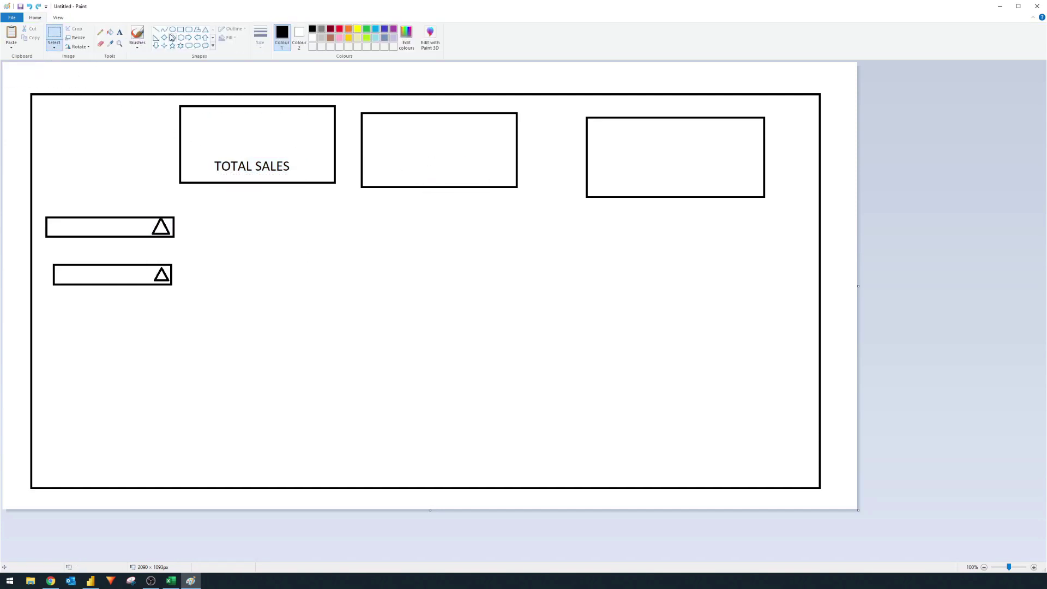
Draw the line chart's axes and its rising and falling line.
{"action": "left_click", "coordinate": [156, 28]}
{"action": "mouse_move", "coordinate": [213, 202]}
{"action": "left_mouse_down"}
{"action": "mouse_move", "coordinate": [213, 331]}
{"action": "mouse_move", "coordinate": [777, 336]}
{"action": "left_mouse_up"}
{"action": "mouse_move", "coordinate": [224, 315]}
{"action": "left_mouse_down"}
{"action": "mouse_move", "coordinate": [347, 246]}
{"action": "mouse_move", "coordinate": [484, 308]}
{"action": "left_mouse_up"}
{"action": "mouse_move", "coordinate": [485, 309]}
{"action": "left_mouse_down"}
{"action": "mouse_move", "coordinate": [655, 208]}
{"action": "mouse_move", "coordinate": [740, 306]}
{"action": "left_mouse_up"}
Label the second box Average Sales.
{"action": "left_click", "coordinate": [120, 32]}
{"action": "left_click", "coordinate": [400, 166]}
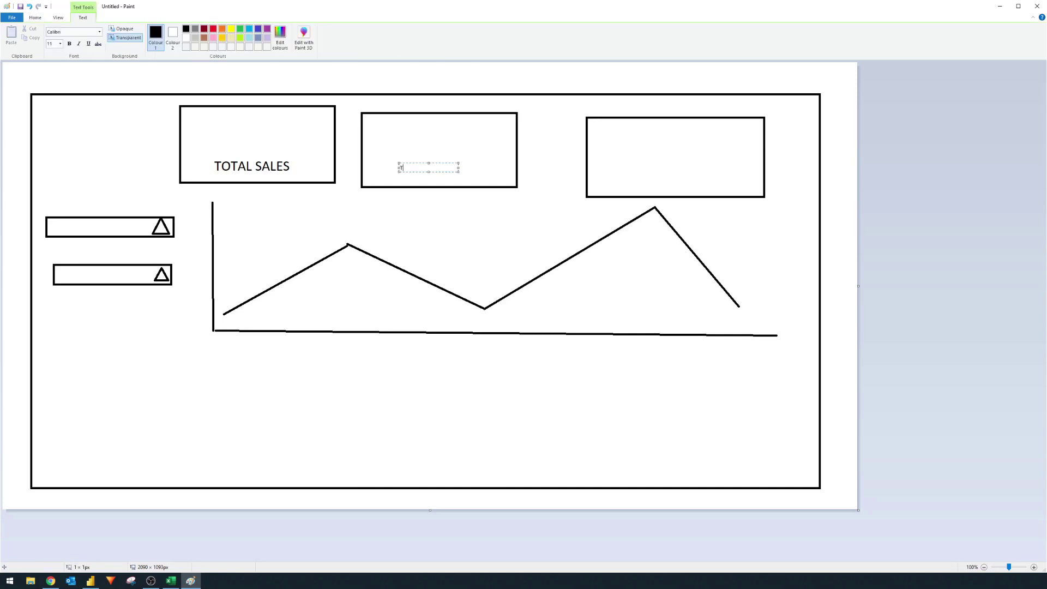
{"action": "type", "text": "Average Sales"}
{"action": "left_click", "coordinate": [111, 41]}
Draw a black-filled circle marker at the chart's low point.
{"action": "left_click", "coordinate": [172, 29]}
{"action": "left_click_drag", "start_coordinate": [476, 299], "coordinate": [494, 317]}
{"action": "left_click", "coordinate": [228, 38]}
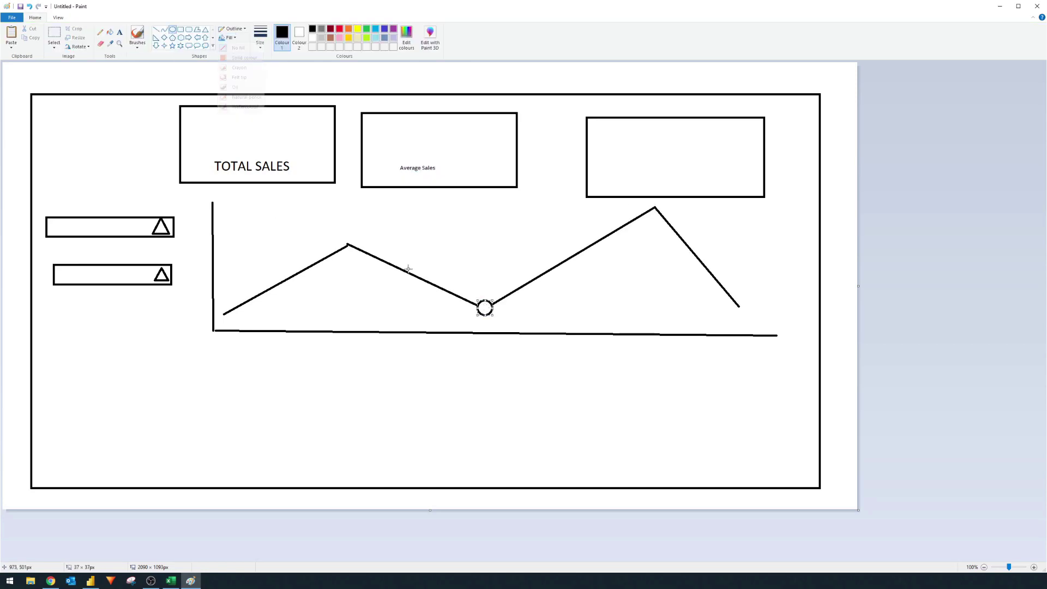
{"action": "left_click", "coordinate": [244, 57]}
{"action": "left_click", "coordinate": [298, 36]}
{"action": "left_click", "coordinate": [313, 29]}
{"action": "left_click", "coordinate": [228, 37]}
Make the circle marker hollow and add a Main Page rectangle in PowerPoint.
{"action": "left_click", "coordinate": [236, 48]}
{"action": "left_click_drag", "start_coordinate": [216, 348], "coordinate": [342, 479]}
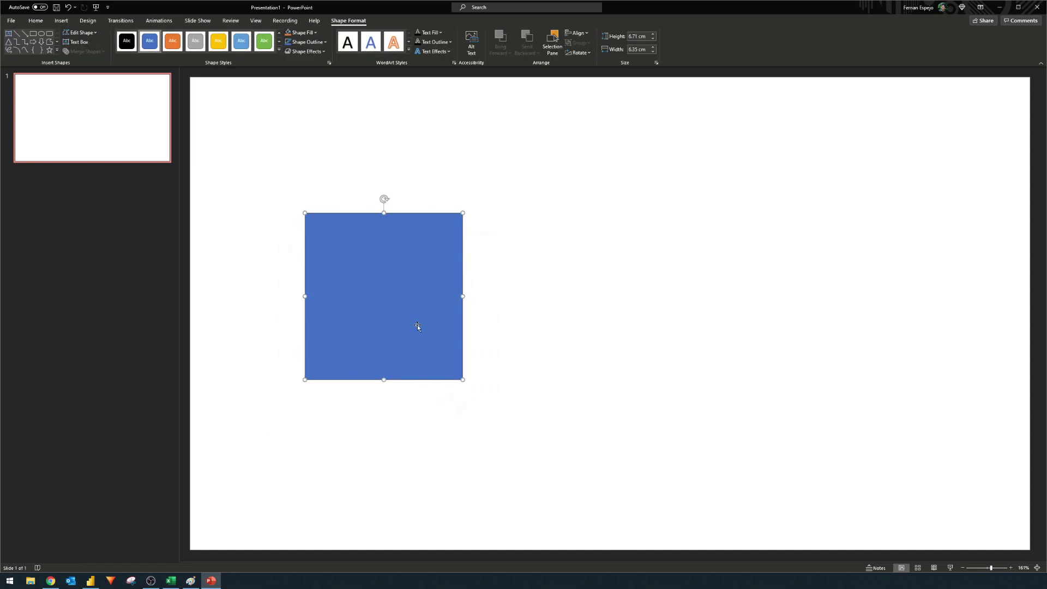
{"action": "type", "text": "Main Page"}
{"action": "left_click", "coordinate": [33, 33]}
Add a Volumes box to the upper right and connect it to Main Page.
{"action": "type", "text": "Volumes"}
{"action": "mouse_move", "coordinate": [524, 129]}
{"action": "left_mouse_down"}
{"action": "mouse_move", "coordinate": [681, 236]}
{"action": "mouse_move", "coordinate": [695, 230]}
{"action": "left_mouse_up"}
{"action": "left_click", "coordinate": [17, 33]}
{"action": "left_click_drag", "start_coordinate": [444, 296], "coordinate": [592, 185]}
{"action": "left_click", "coordinate": [613, 226]}
Duplicate Volumes below as Daily Analysis and connect it to Main Page.
{"action": "left_click_drag", "start_coordinate": [614, 226], "coordinate": [614, 400]}
{"action": "type", "text": "Daily Analysis"}
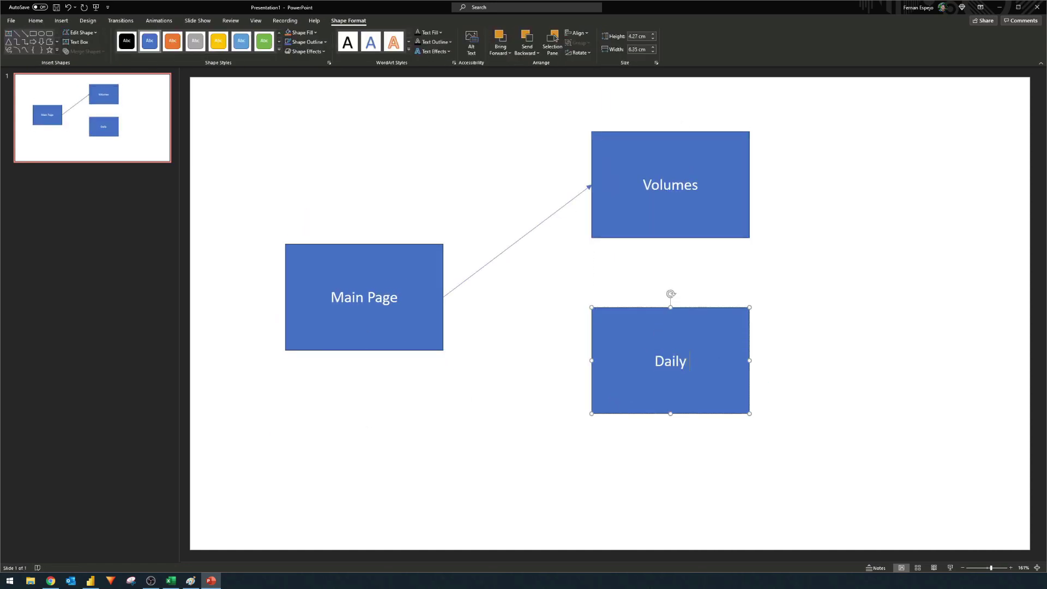
{"action": "left_click", "coordinate": [17, 33]}
{"action": "left_click_drag", "start_coordinate": [443, 297], "coordinate": [590, 367]}
{"action": "left_click_drag", "start_coordinate": [671, 382], "coordinate": [670, 404]}
Duplicate Volumes to the right for a Details box, then switch to Power BI Desktop.
{"action": "left_click", "coordinate": [35, 20]}
{"action": "left_click", "coordinate": [399, 34]}
{"action": "left_click_drag", "start_coordinate": [671, 238], "coordinate": [670, 329]}
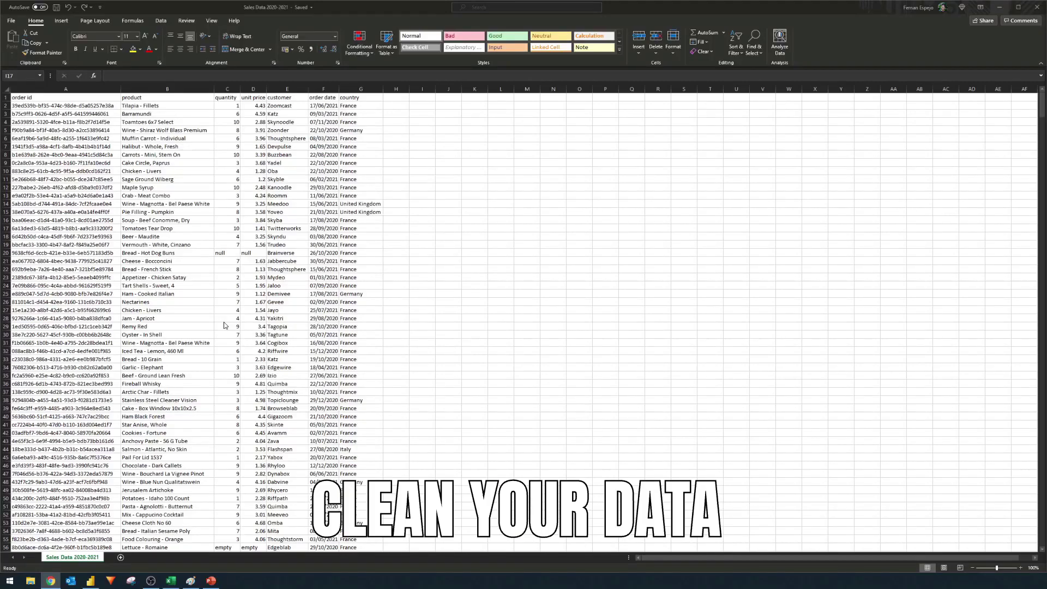
{"action": "left_click", "coordinate": [94, 582]}
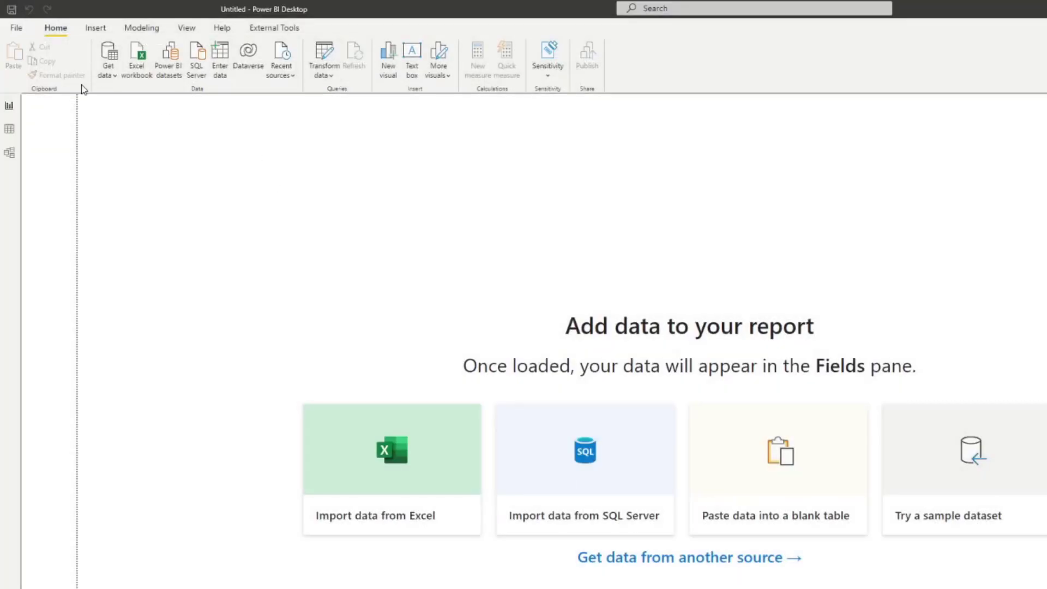
Import the Sales Data 2020-2021 Excel workbook from the Desktop, showing All Files.
{"action": "left_click", "coordinate": [106, 70]}
{"action": "left_click", "coordinate": [169, 120]}
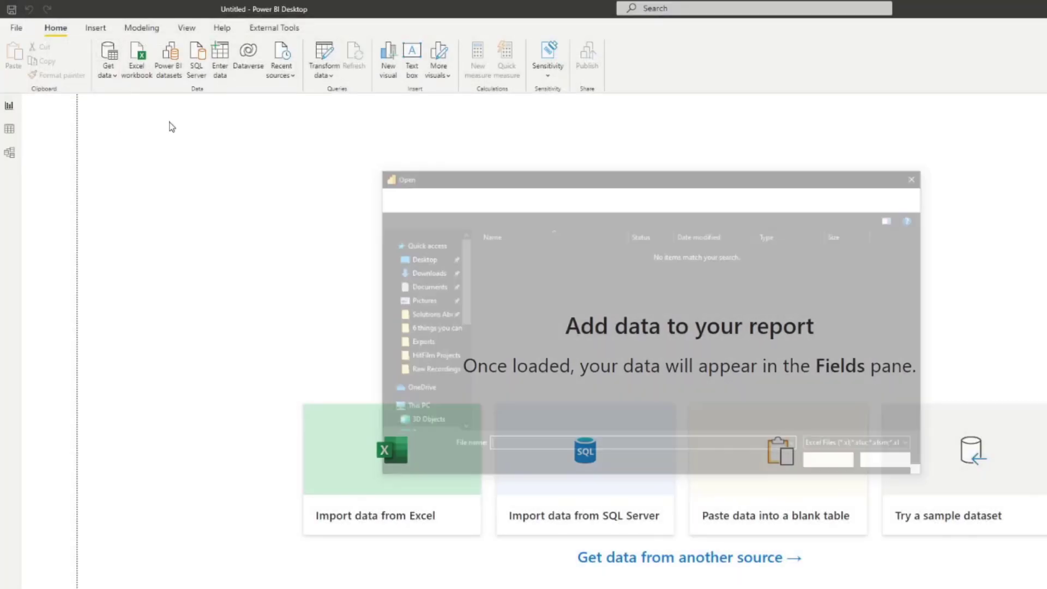
{"action": "left_click", "coordinate": [417, 258]}
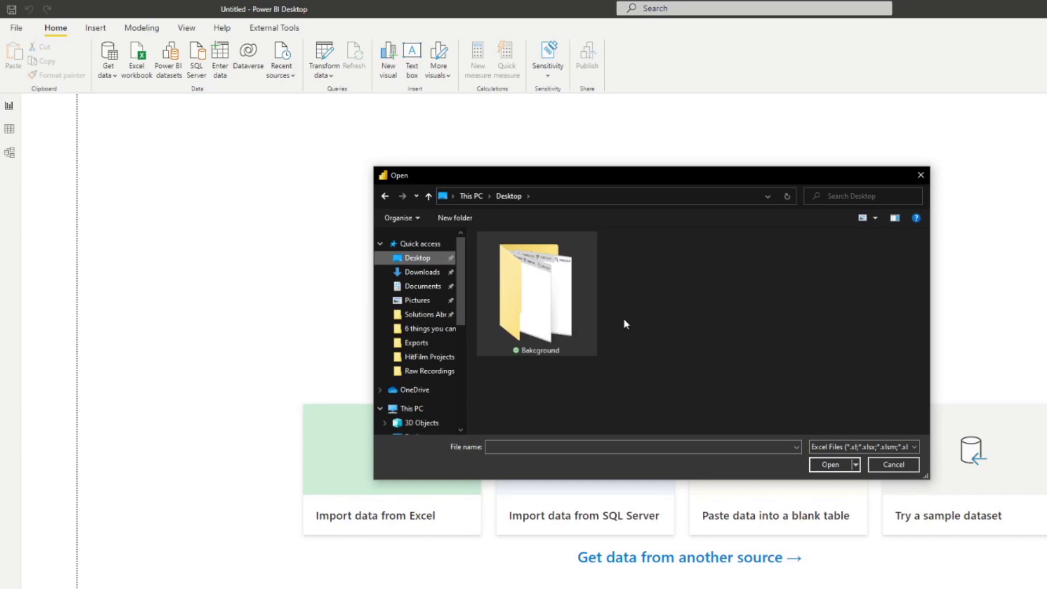
{"action": "left_click", "coordinate": [863, 447]}
{"action": "left_click", "coordinate": [853, 465]}
{"action": "scroll", "coordinate": [627, 376], "scroll_direction": "down", "scroll_amount": 1}
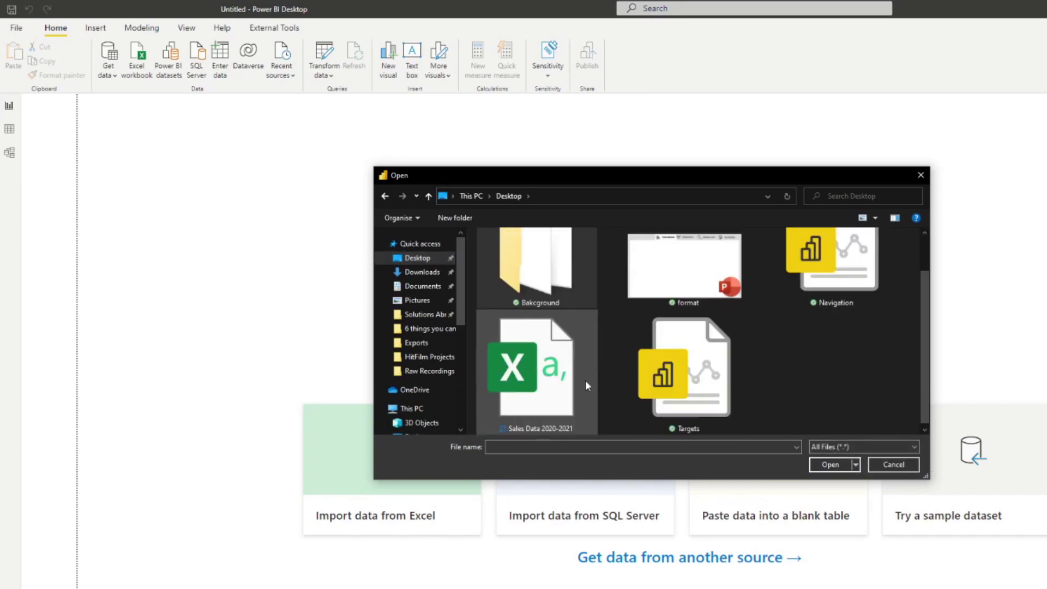
{"action": "double_click", "coordinate": [577, 379]}
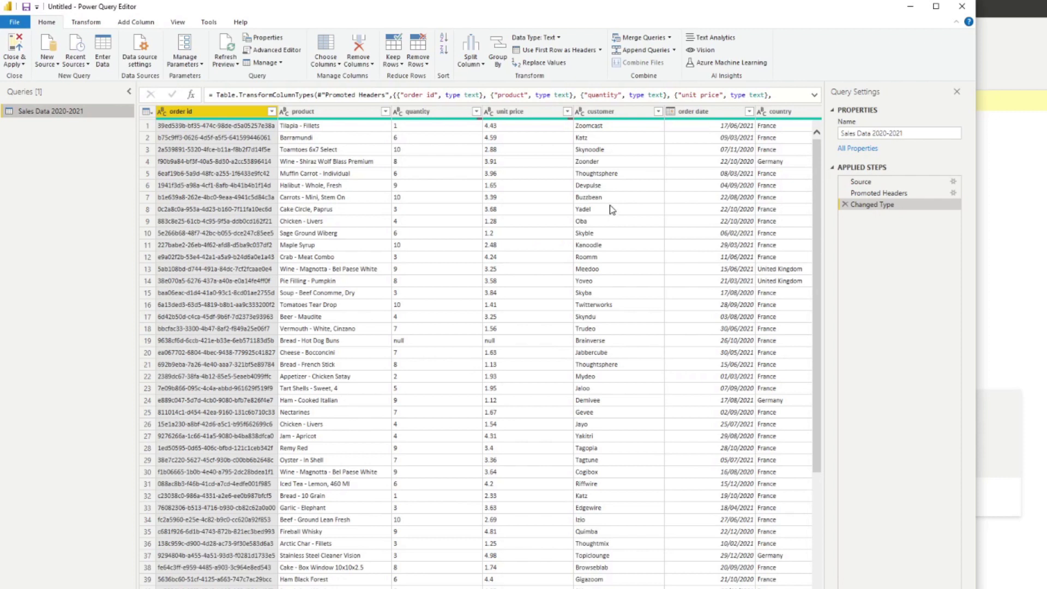
Remove the product, order id and customer columns from the query.
{"action": "left_click", "coordinate": [359, 110]}
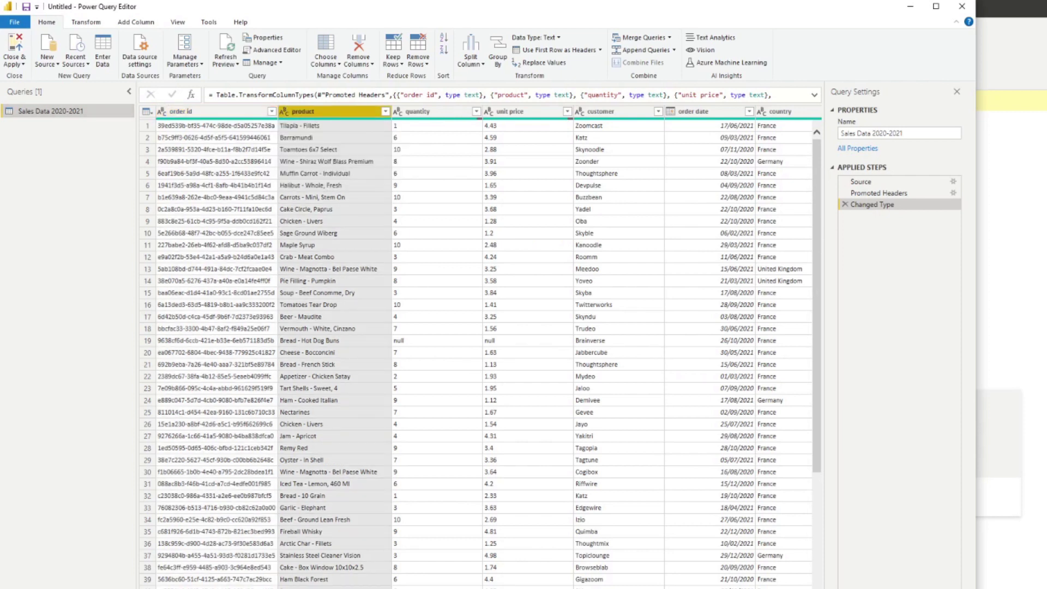
{"action": "left_click", "coordinate": [228, 113], "text": "ctrl"}
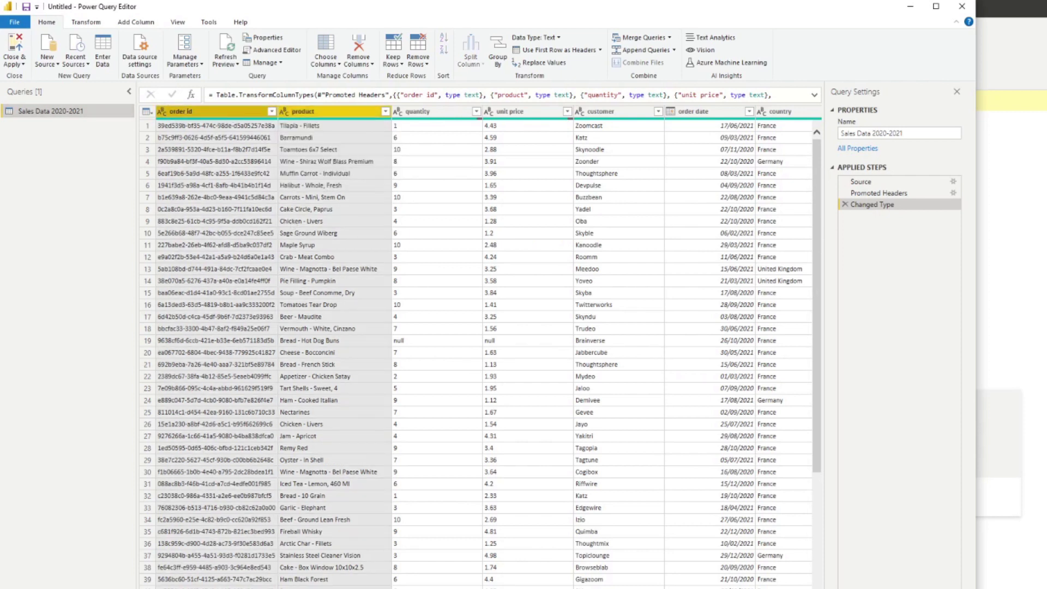
{"action": "scroll", "coordinate": [595, 554], "scroll_direction": "right", "scroll_amount": 1}
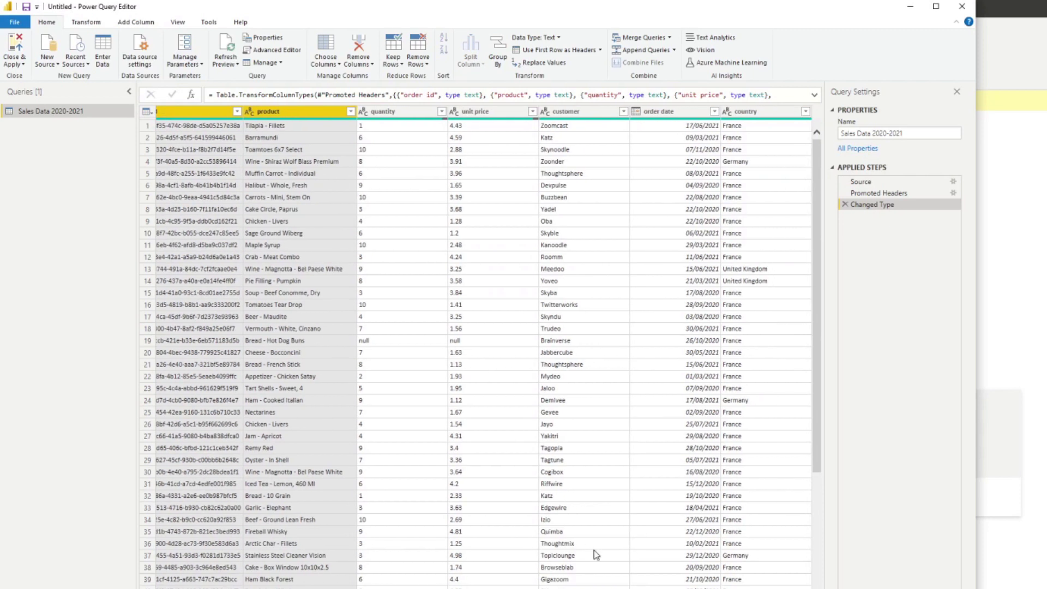
{"action": "left_click", "coordinate": [581, 113], "text": "ctrl"}
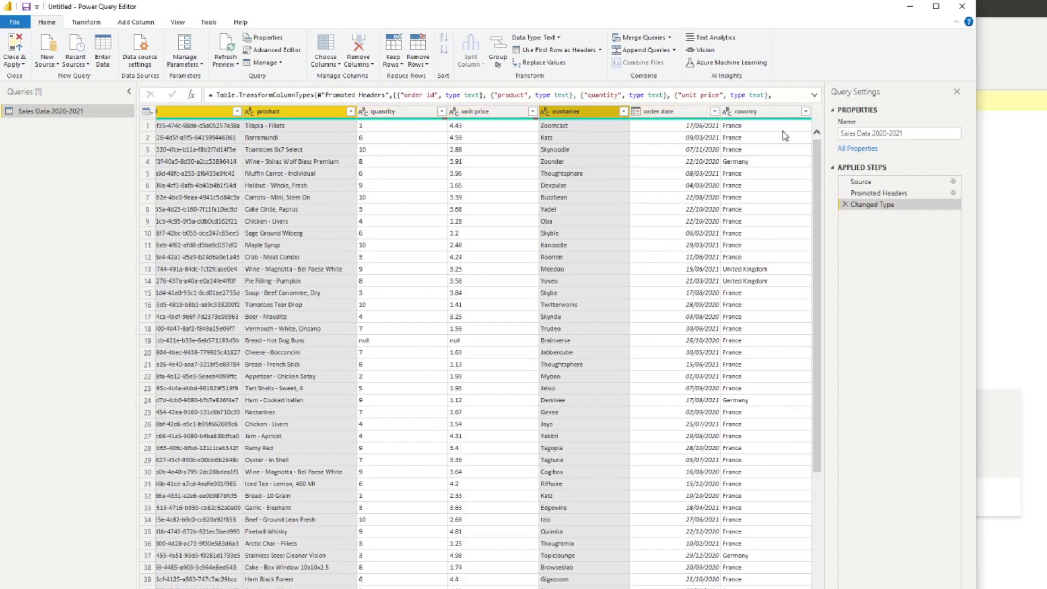
{"action": "right_click", "coordinate": [594, 112]}
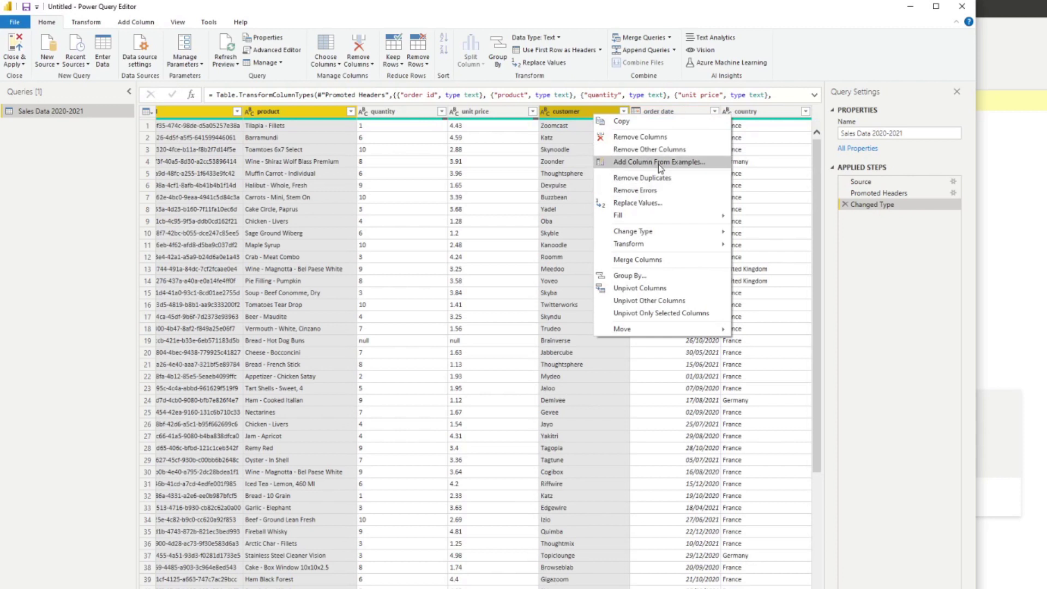
{"action": "left_click", "coordinate": [659, 141]}
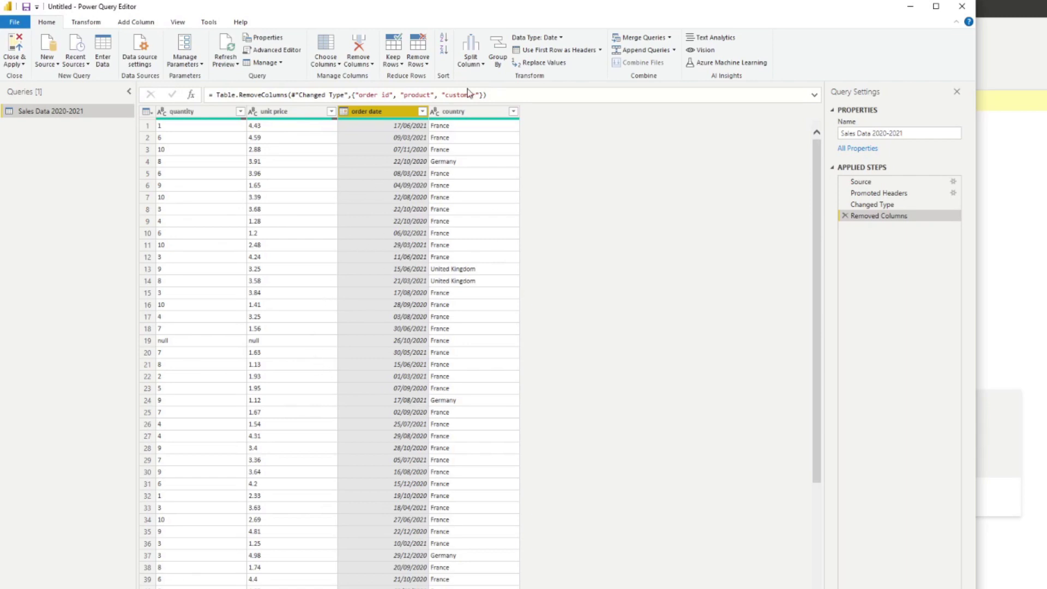
Start an advanced Group By on order date and country.
{"action": "left_click", "coordinate": [498, 55]}
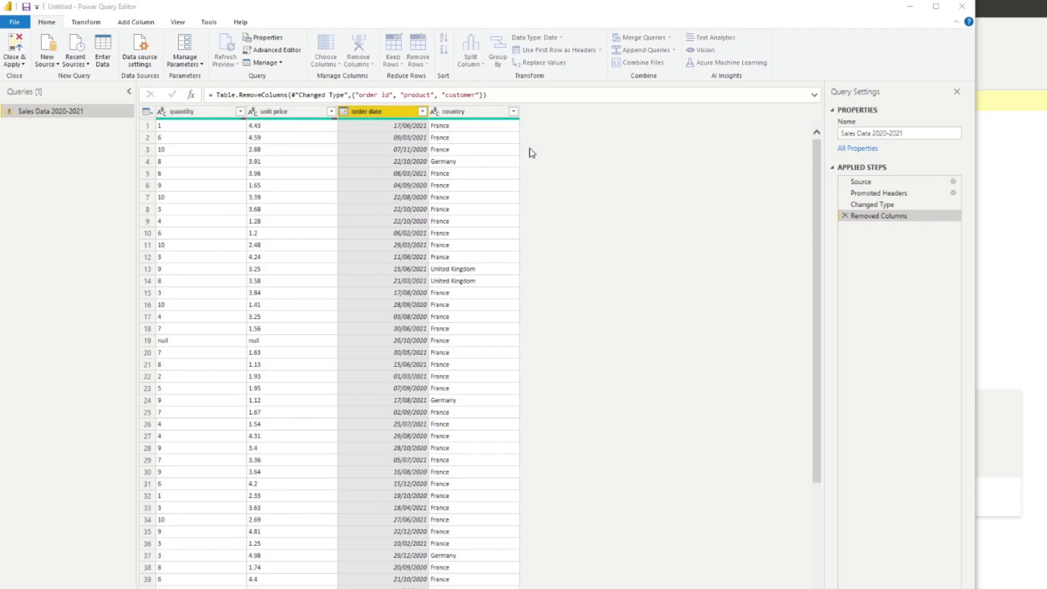
{"action": "left_click_drag", "start_coordinate": [874, 258], "coordinate": [697, 342]}
{"action": "left_click", "coordinate": [664, 383]}
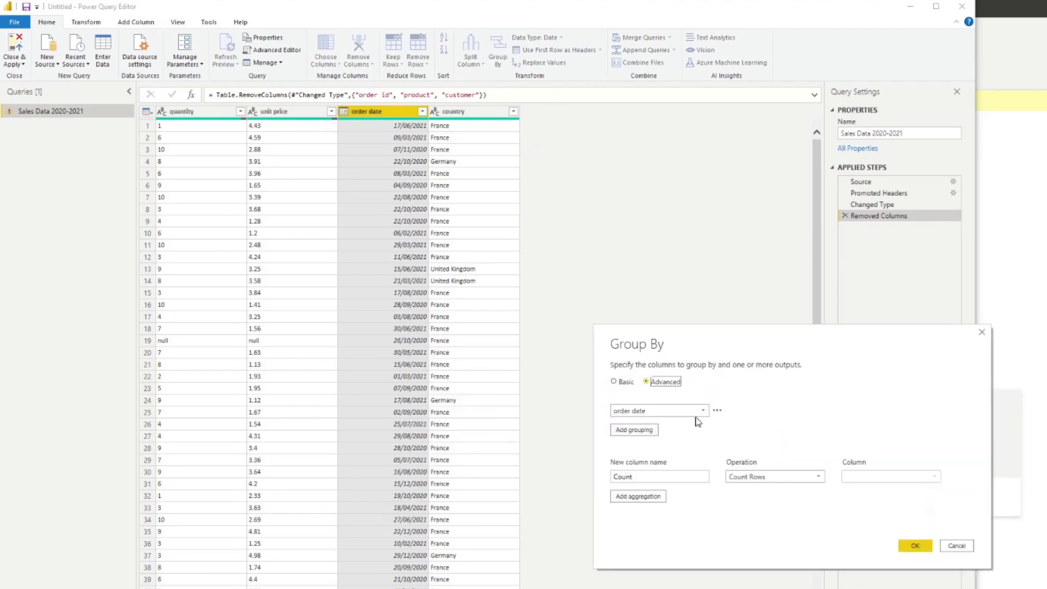
{"action": "left_click", "coordinate": [645, 431]}
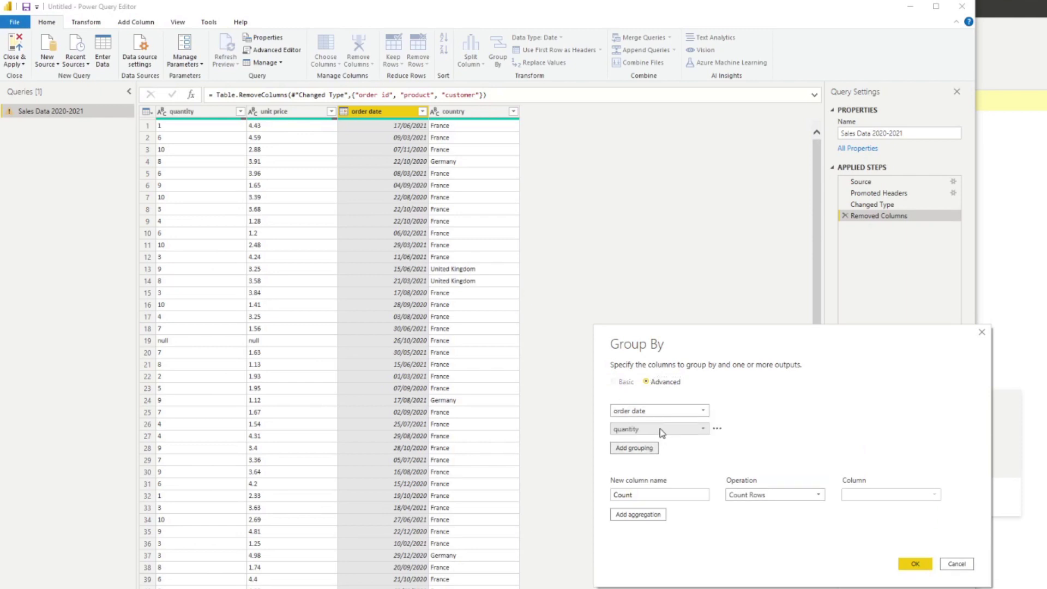
{"action": "left_click", "coordinate": [661, 429]}
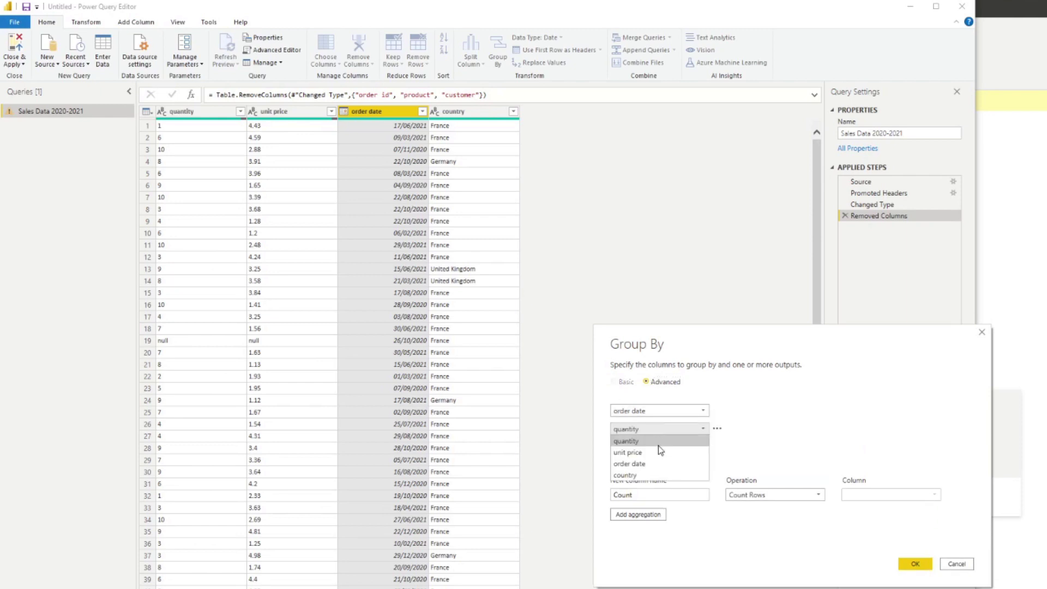
{"action": "left_click", "coordinate": [644, 474]}
Add Sum aggregations named quanityy and unit price, the latter summing unit price, and apply.
{"action": "left_click", "coordinate": [635, 514]}
{"action": "double_click", "coordinate": [656, 494]}
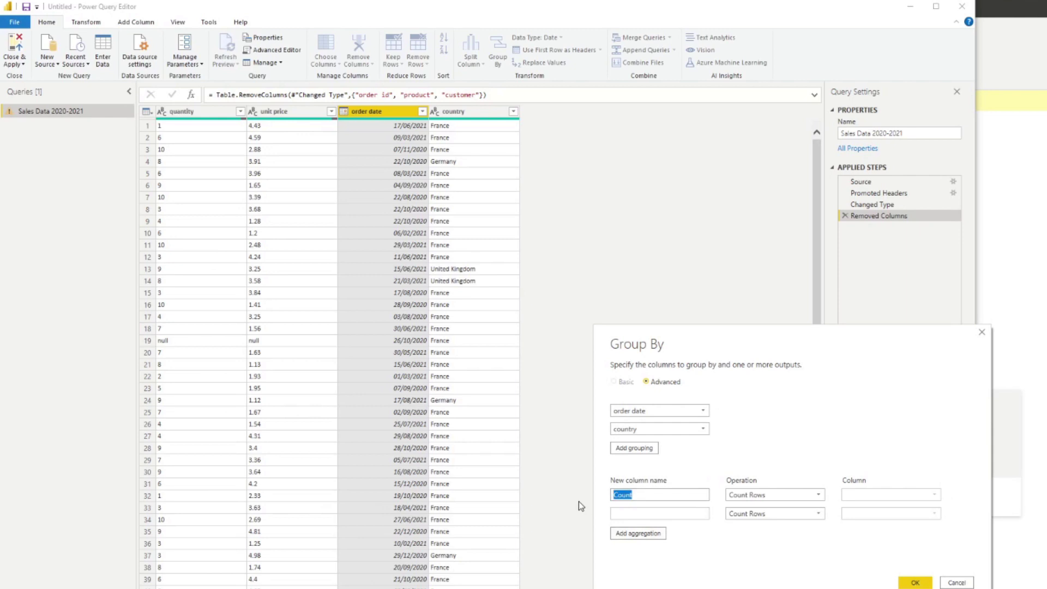
{"action": "type", "text": "quanity"}
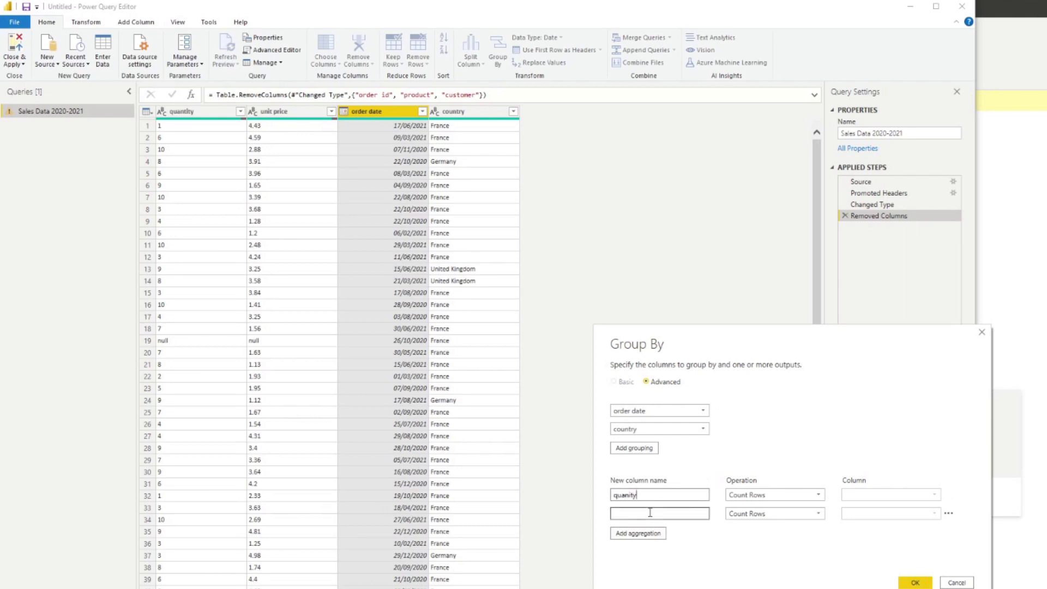
{"action": "key", "text": "BackSpace"}
{"action": "key", "text": "BackSpace"}
{"action": "key", "text": "BackSpace"}
{"action": "type", "text": "tity"}
{"action": "left_click", "coordinate": [650, 513]}
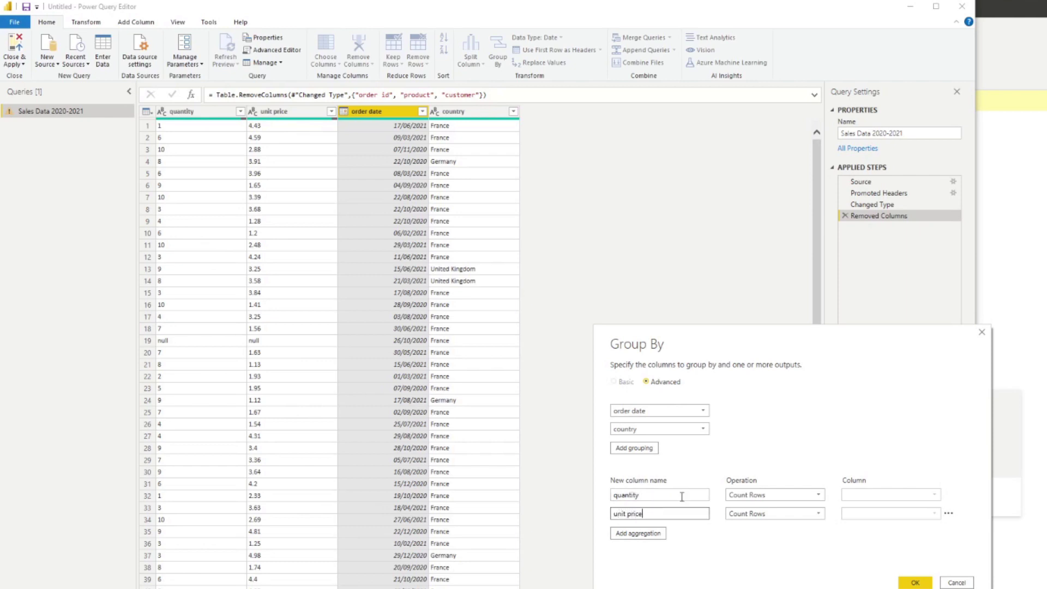
{"action": "type", "text": "unit price"}
{"action": "left_click", "coordinate": [761, 495]}
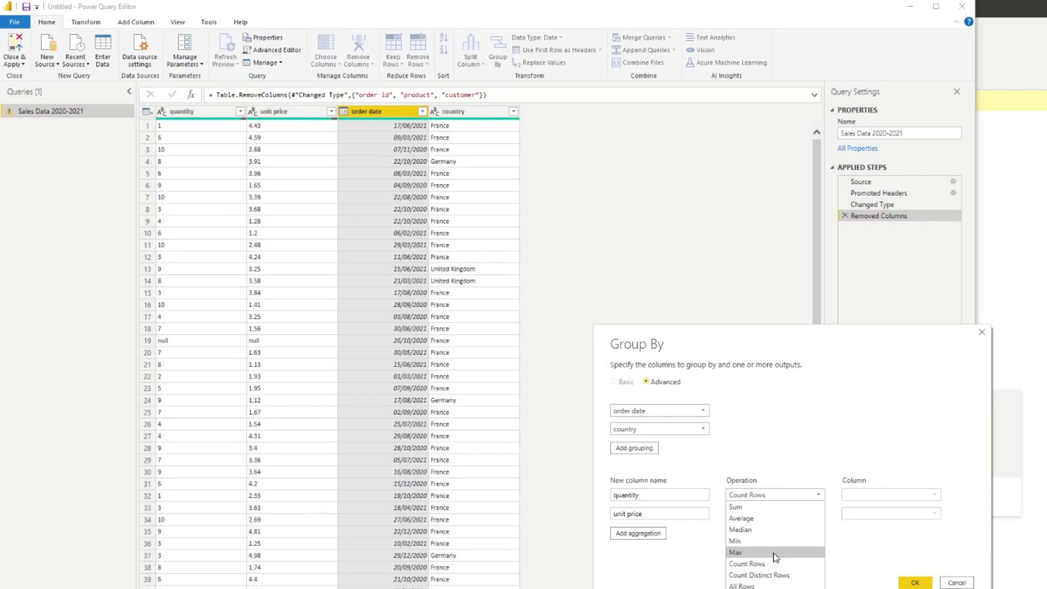
{"action": "left_click", "coordinate": [764, 508]}
{"action": "left_click", "coordinate": [765, 513]}
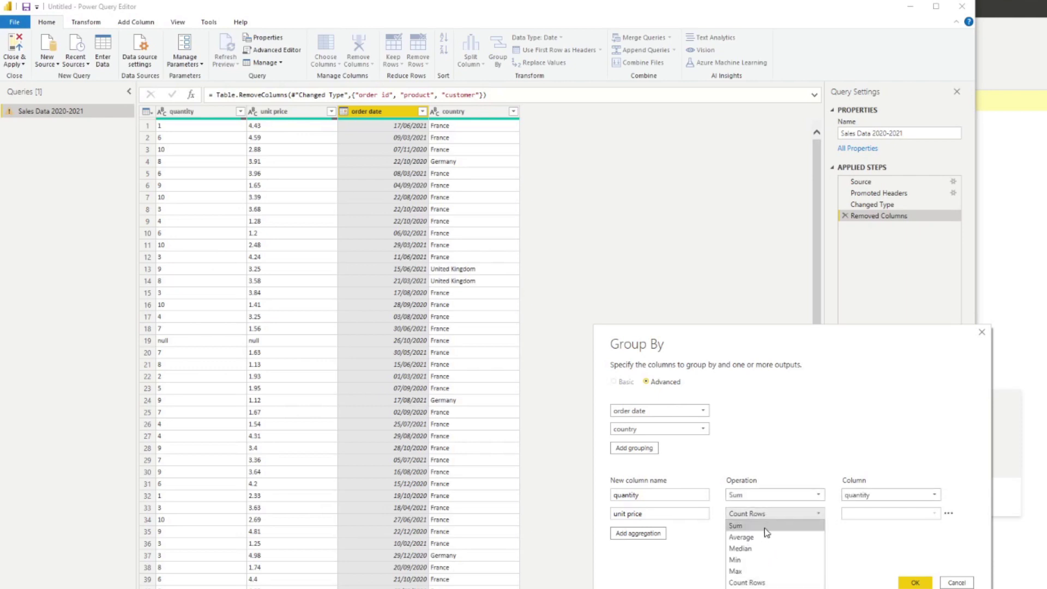
{"action": "left_click", "coordinate": [766, 527]}
{"action": "left_click", "coordinate": [883, 513]}
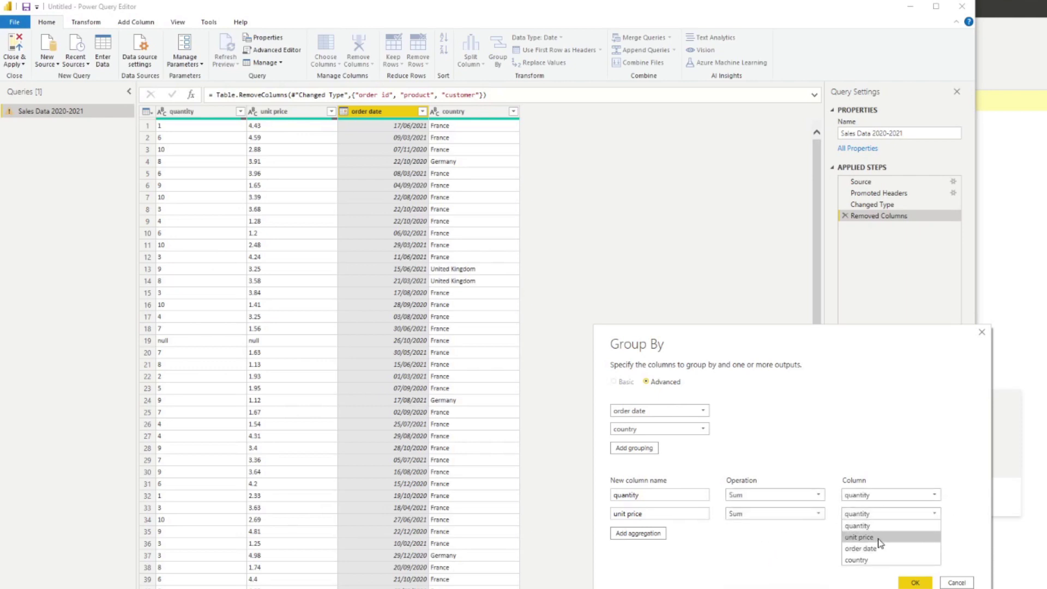
{"action": "left_click", "coordinate": [879, 538]}
{"action": "left_click", "coordinate": [915, 583]}
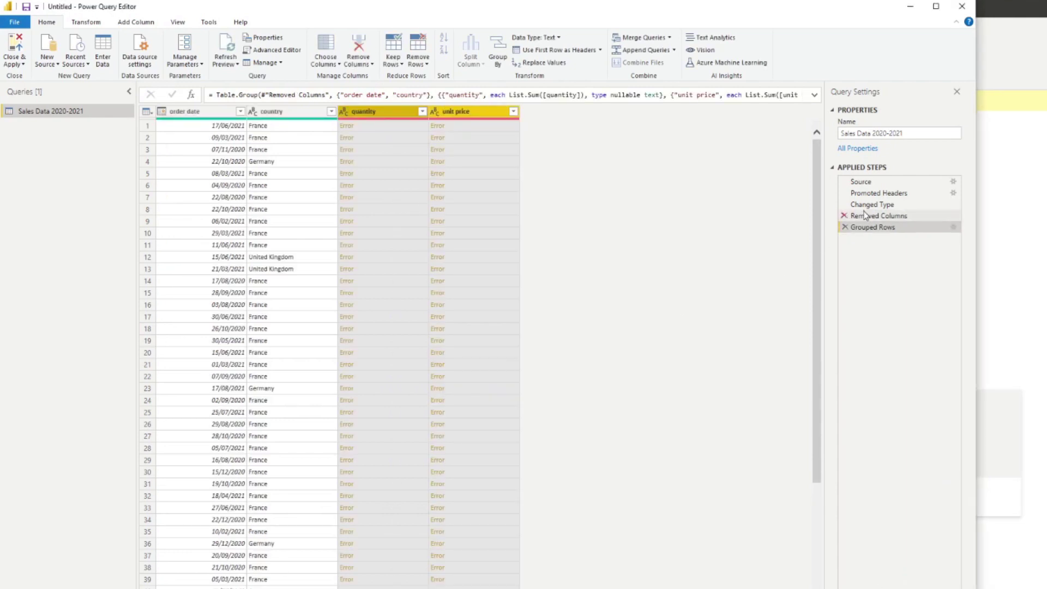
{"action": "left_click", "coordinate": [878, 216]}
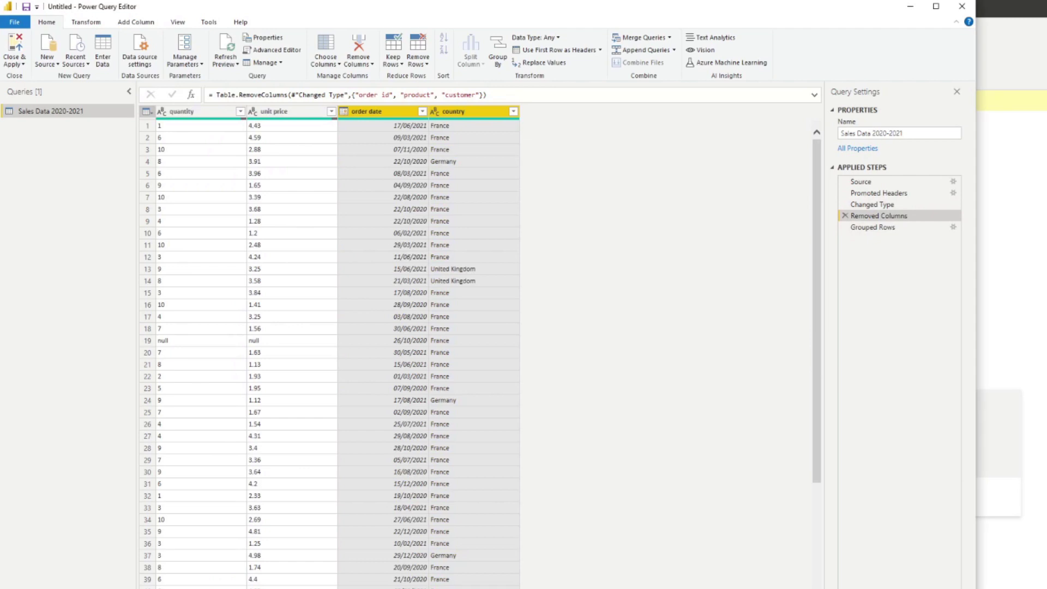
{"action": "left_click", "coordinate": [884, 228]}
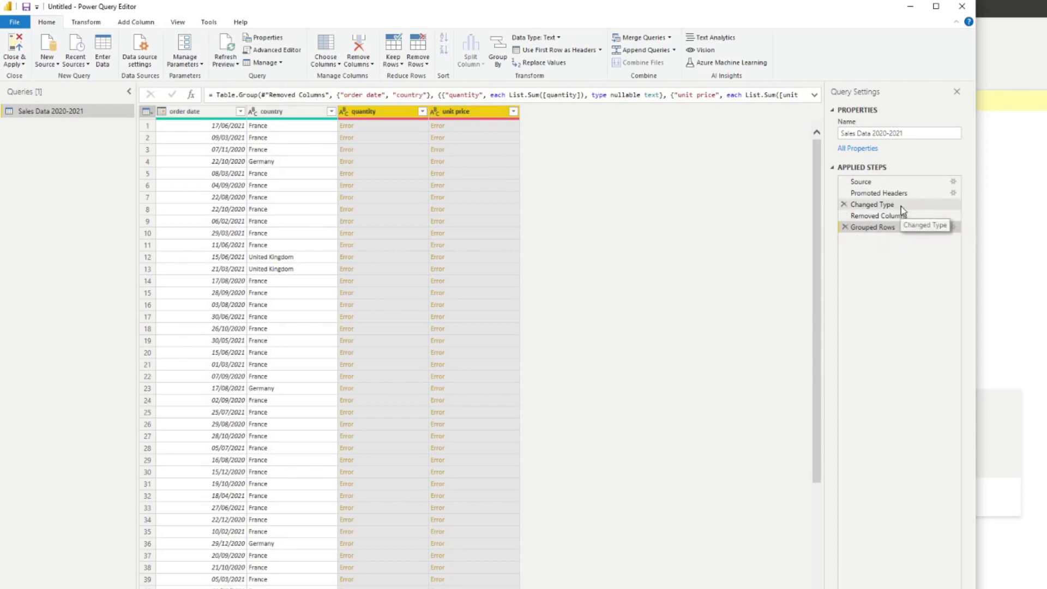
At the Changed Type step, make unit price and quantity Decimal Number, replacing existing conversions.
{"action": "left_click", "coordinate": [873, 204]}
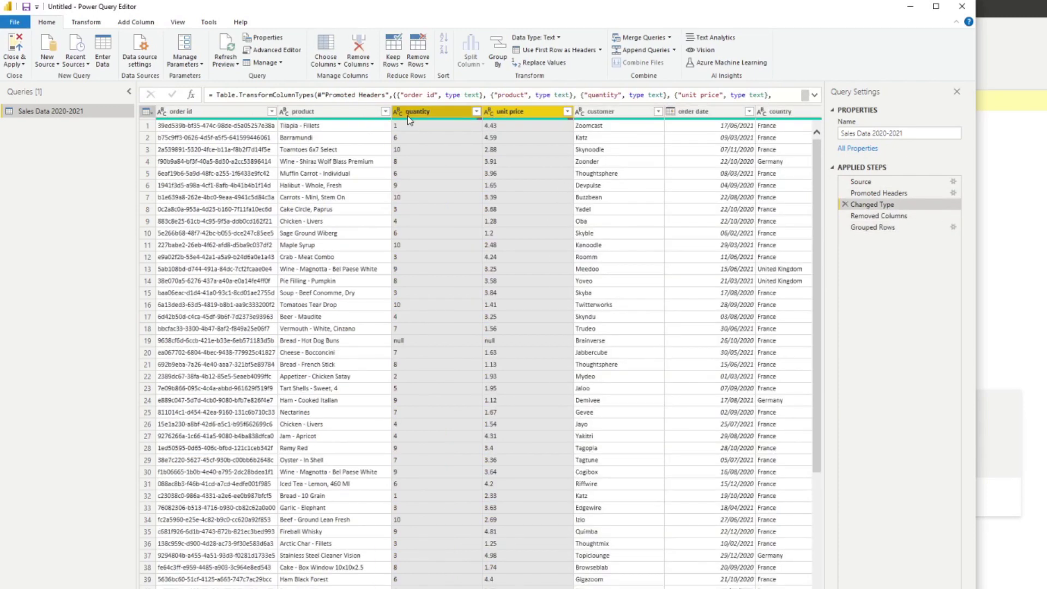
{"action": "left_click", "coordinate": [488, 113]}
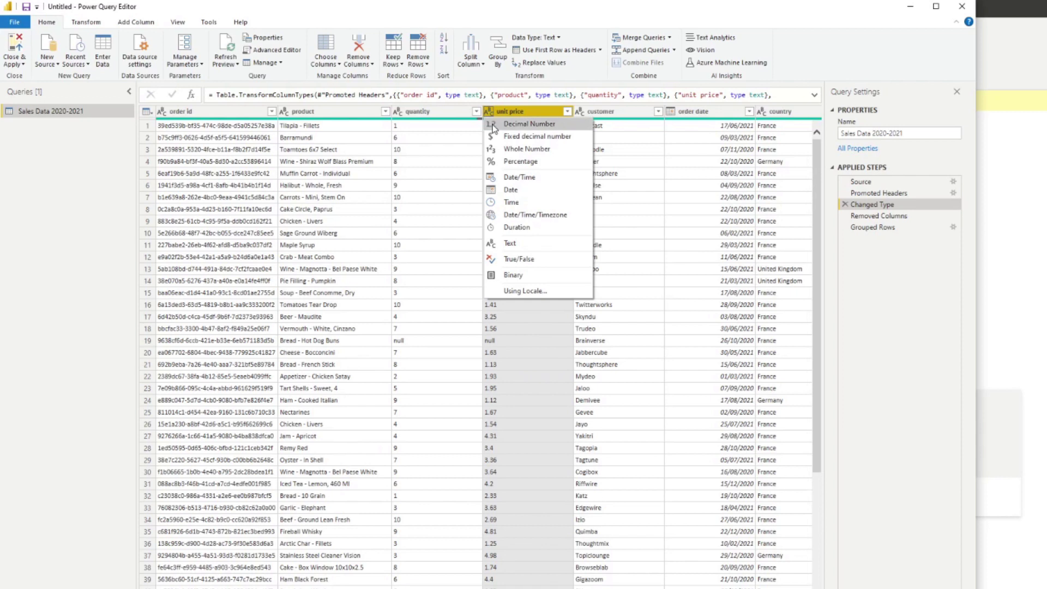
{"action": "left_click", "coordinate": [532, 137]}
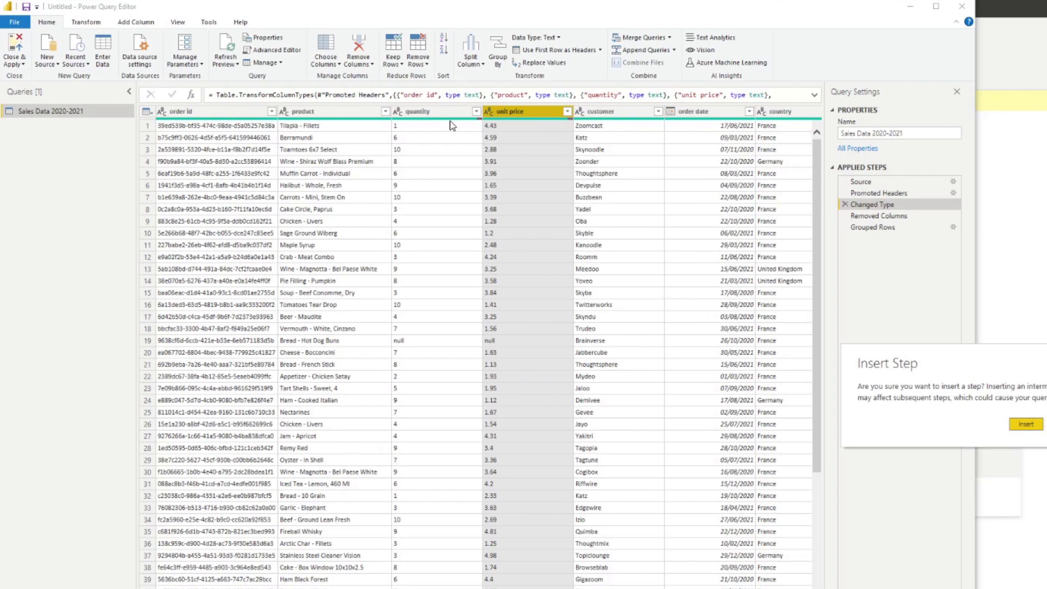
{"action": "left_click", "coordinate": [1009, 424]}
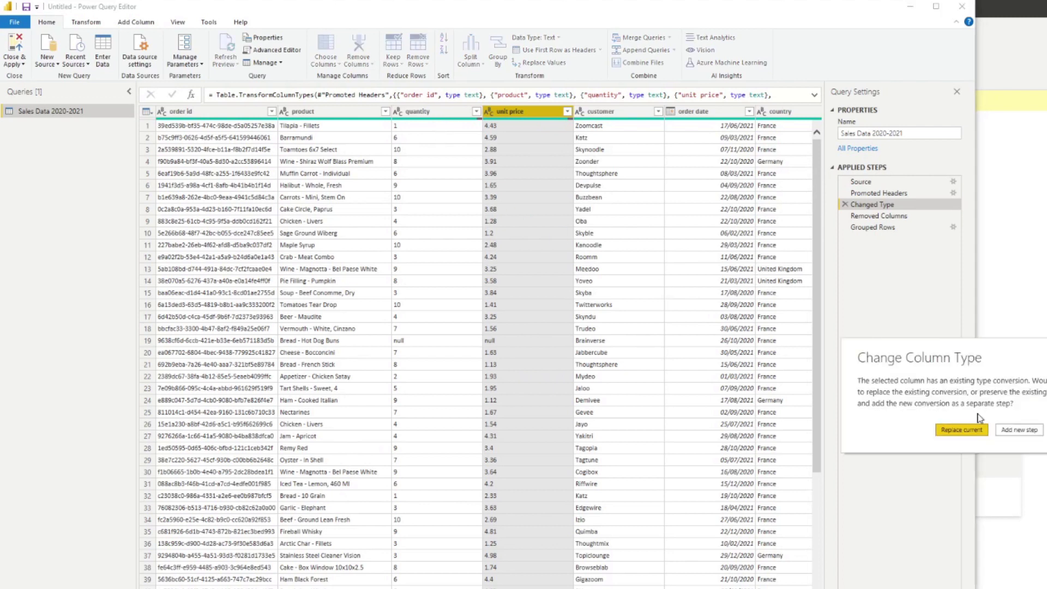
{"action": "left_click", "coordinate": [965, 430]}
{"action": "left_click", "coordinate": [444, 112]}
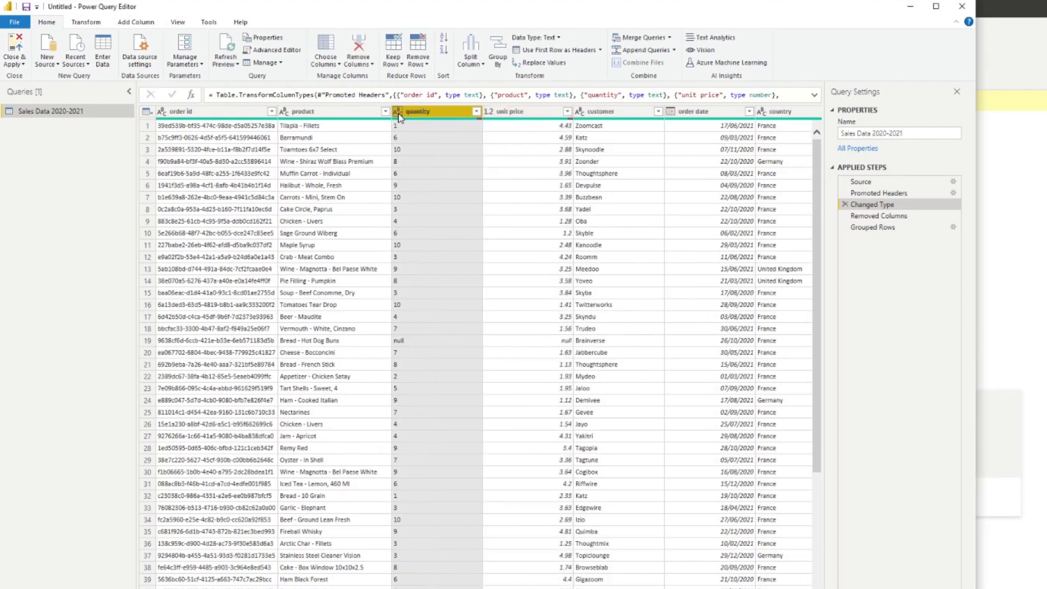
{"action": "left_click", "coordinate": [397, 112]}
{"action": "left_click", "coordinate": [448, 135]}
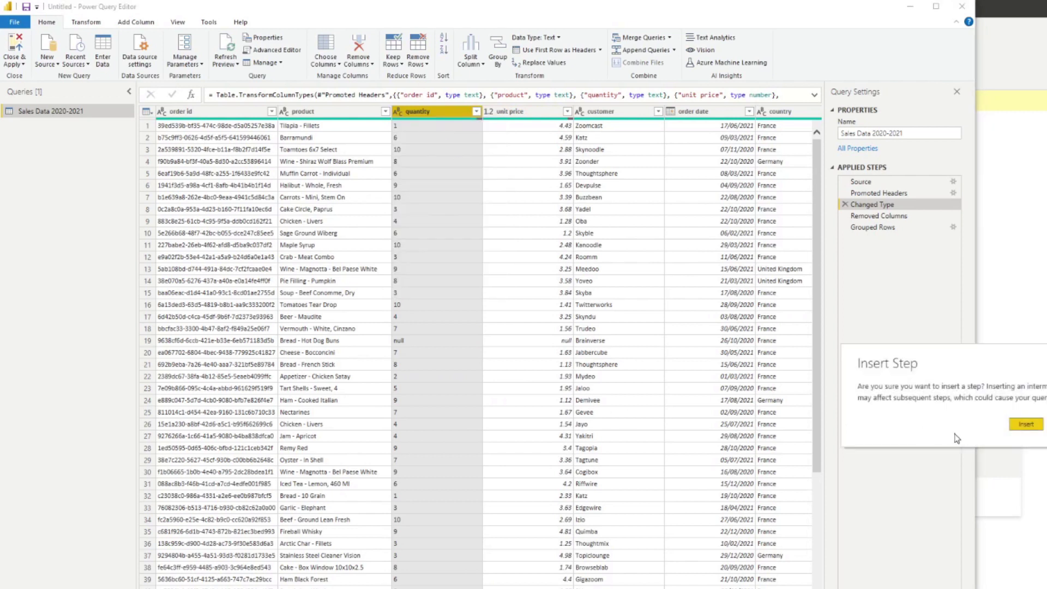
{"action": "left_click", "coordinate": [1026, 425]}
{"action": "left_click", "coordinate": [963, 432]}
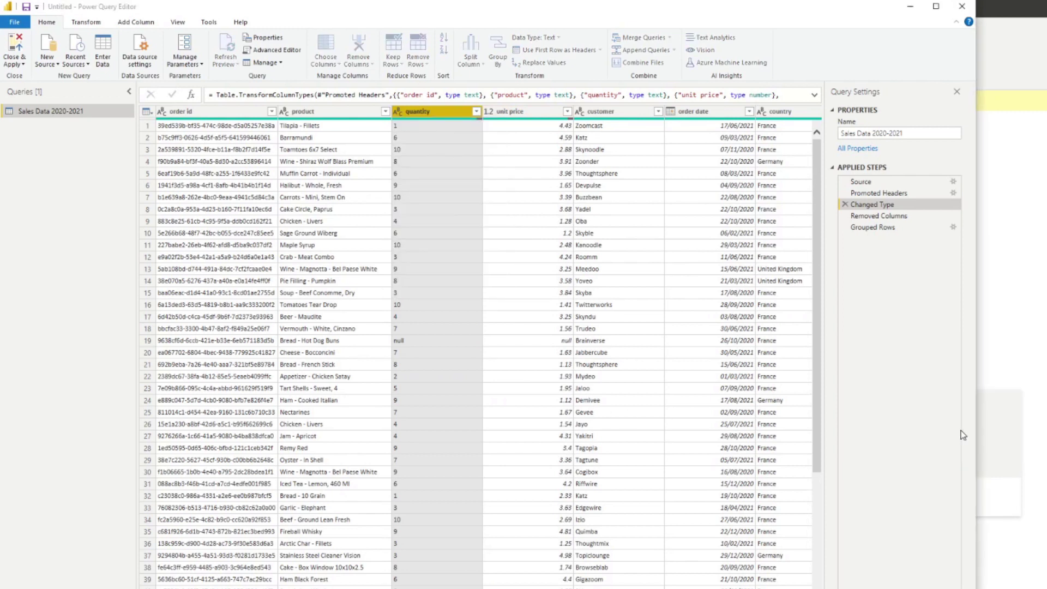
Inspect the Error in row 55, then select unit price and quantity for column actions.
{"action": "left_click", "coordinate": [527, 239]}
{"action": "scroll", "coordinate": [511, 296], "scroll_direction": "down", "scroll_amount": 7}
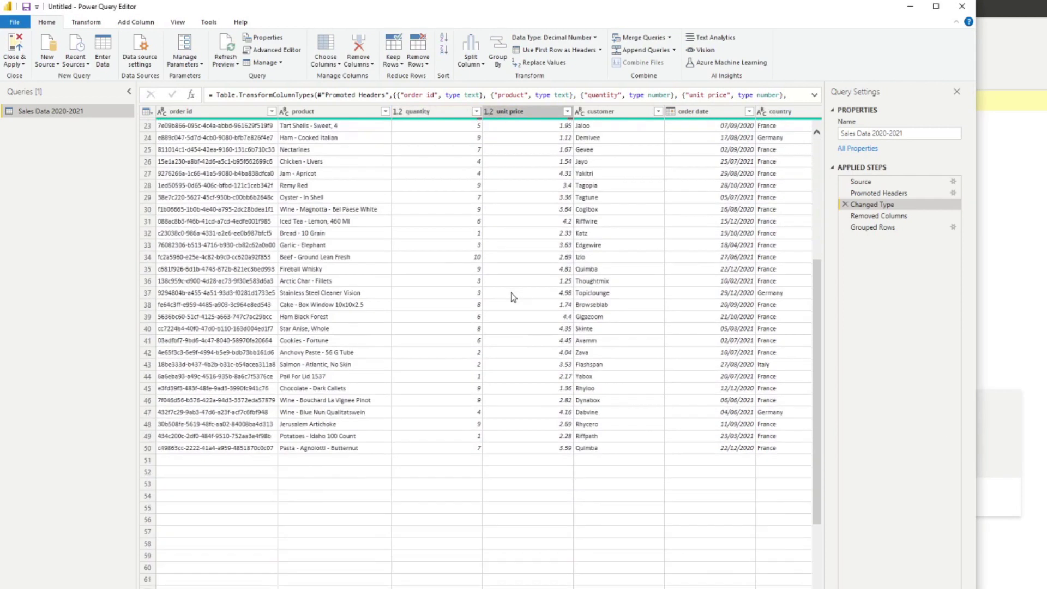
{"action": "scroll", "coordinate": [511, 297], "scroll_direction": "down", "scroll_amount": 7}
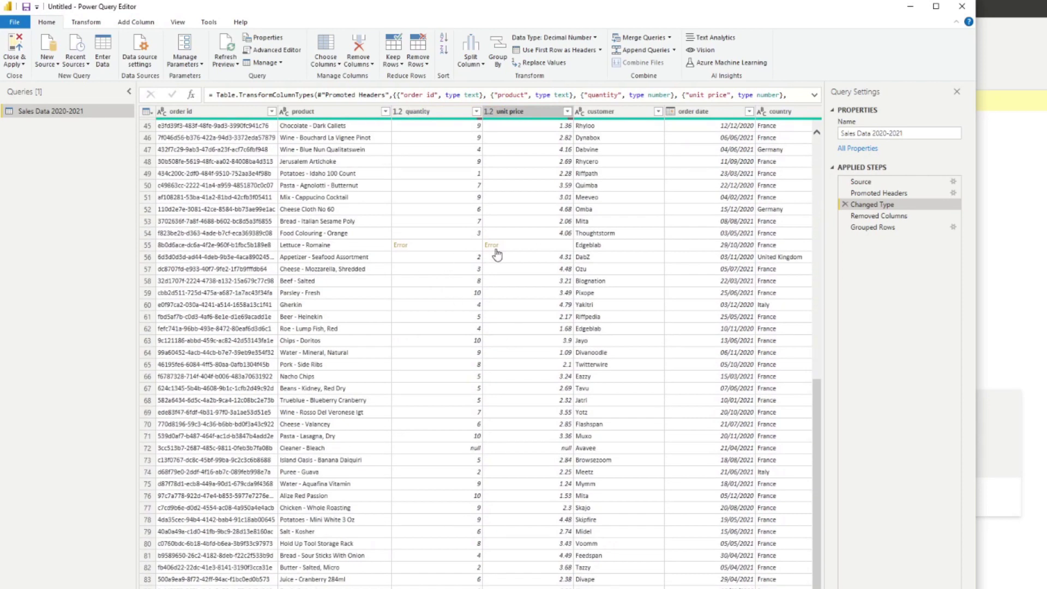
{"action": "left_click", "coordinate": [524, 250]}
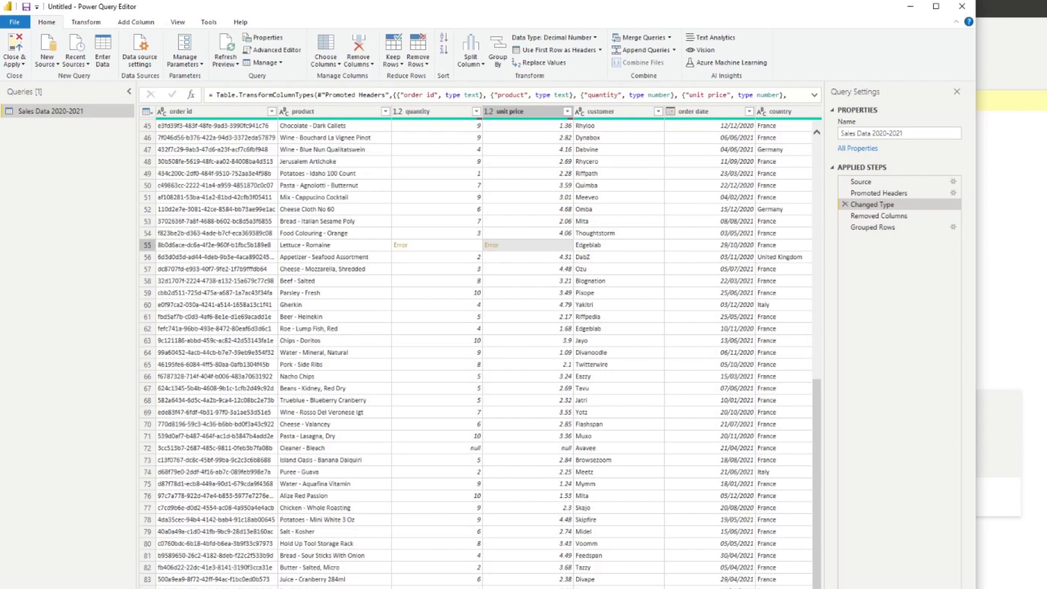
{"action": "scroll", "coordinate": [475, 572], "scroll_direction": "down", "scroll_amount": 3}
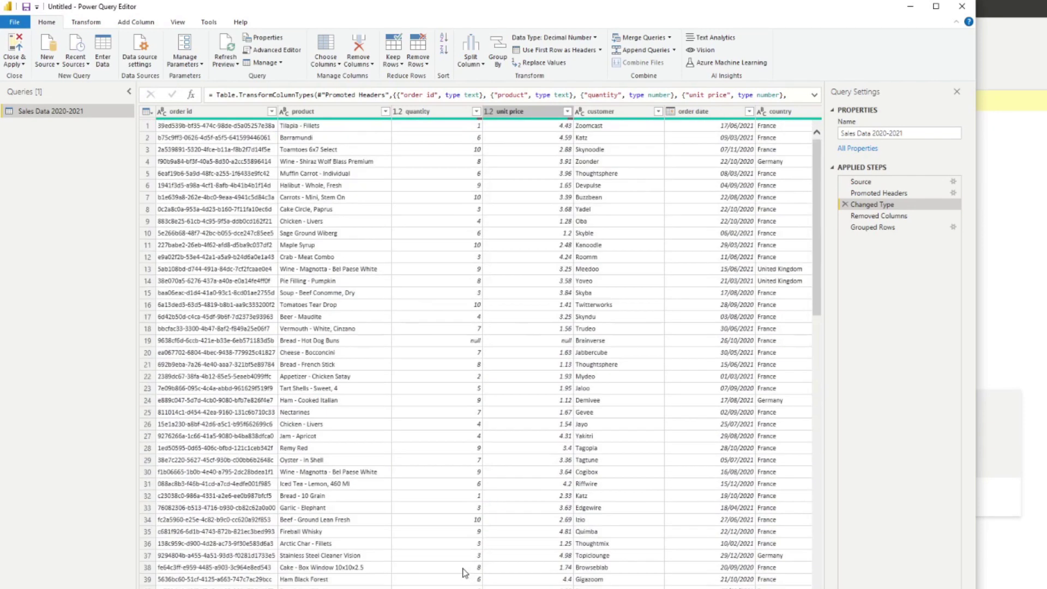
{"action": "left_click", "coordinate": [496, 111]}
{"action": "left_click", "coordinate": [464, 111], "text": "ctrl"}
{"action": "right_click", "coordinate": [528, 112]}
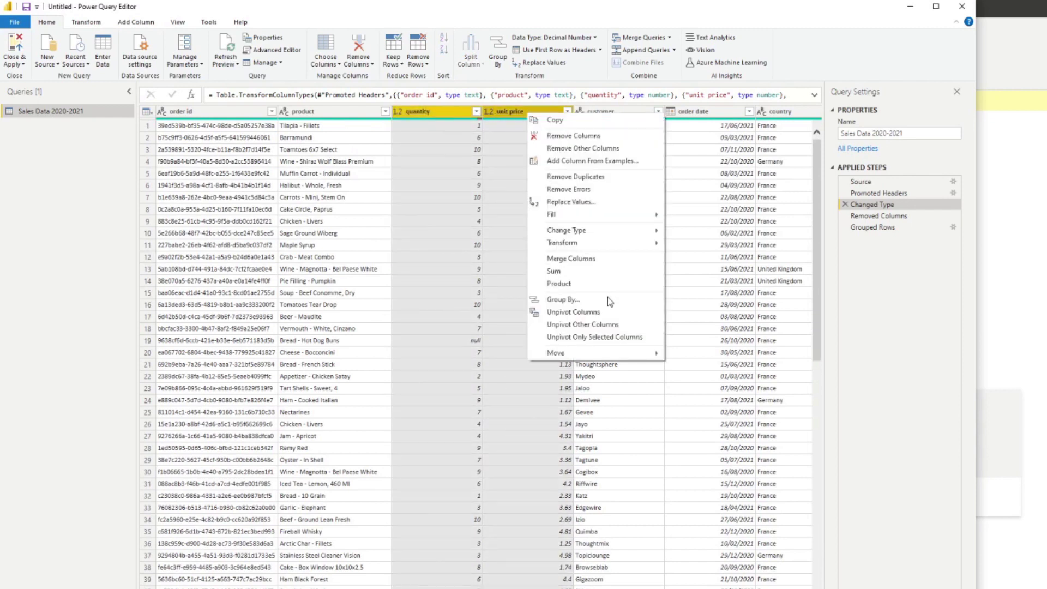
Insert a Removed Errors step for both columns and check the Grouped Rows sums.
{"action": "left_click", "coordinate": [568, 189]}
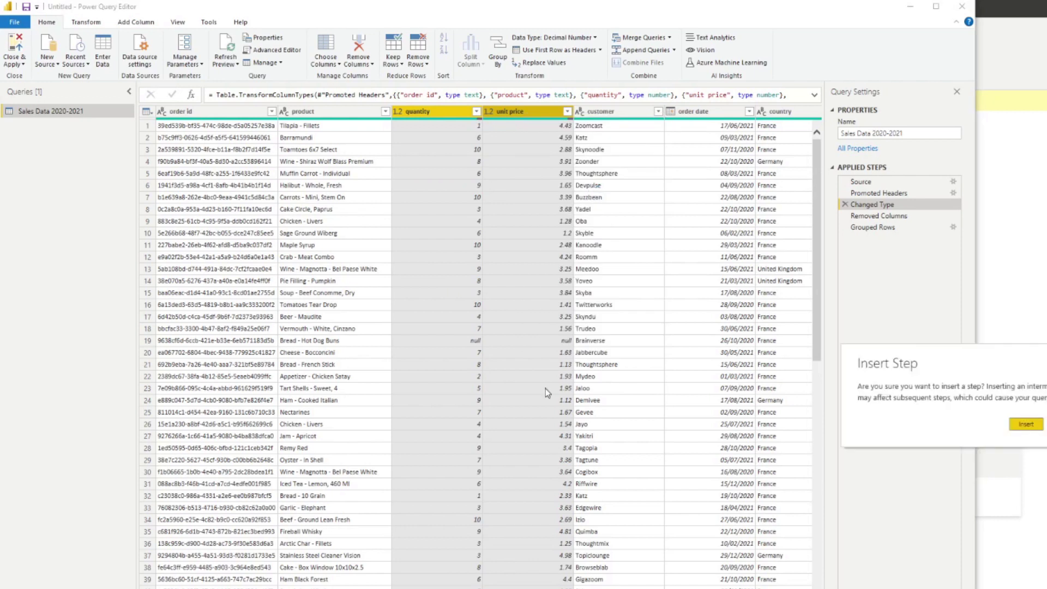
{"action": "left_click", "coordinate": [1015, 426]}
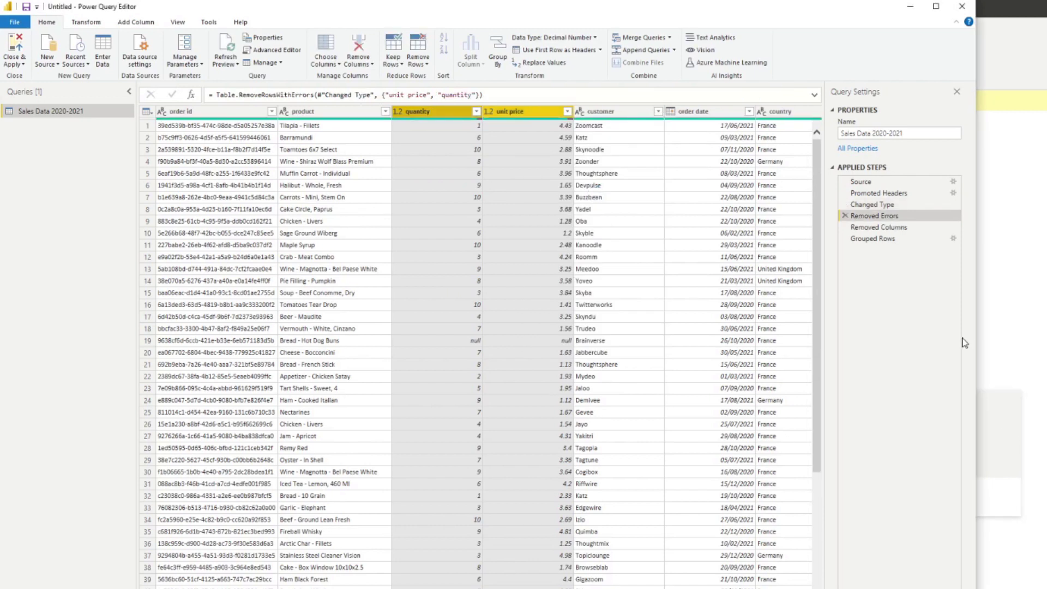
{"action": "left_click", "coordinate": [898, 227]}
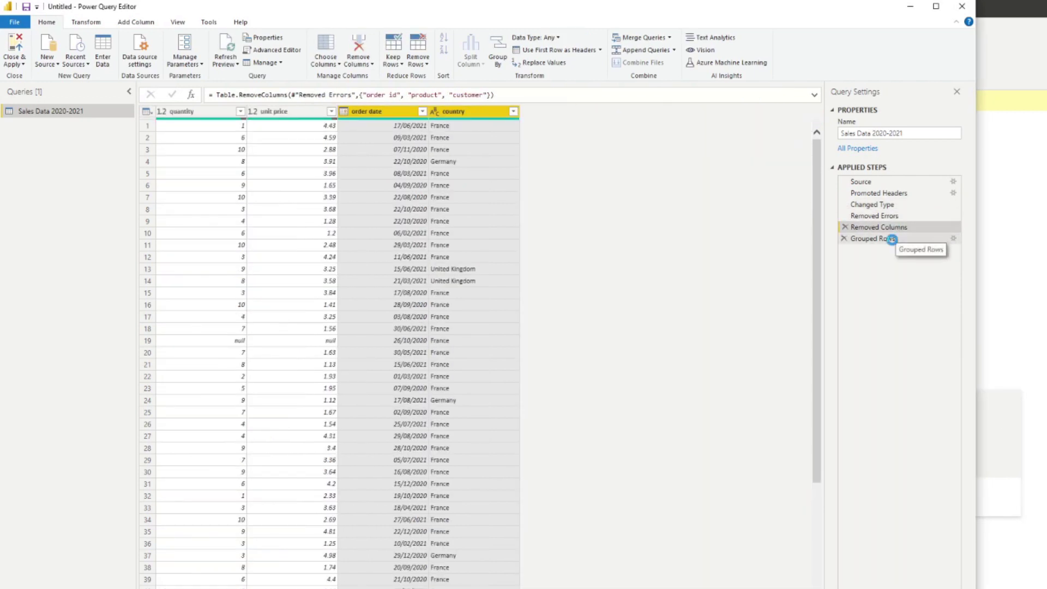
{"action": "left_click", "coordinate": [894, 239]}
{"action": "left_click", "coordinate": [469, 233]}
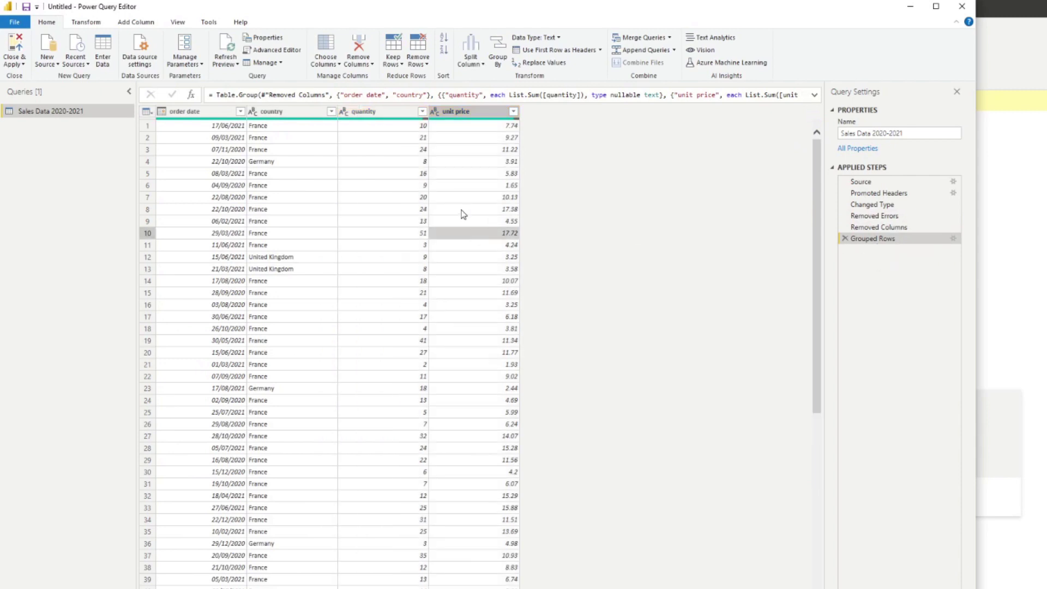
{"action": "left_click", "coordinate": [417, 145]}
{"action": "scroll", "coordinate": [437, 306], "scroll_direction": "down", "scroll_amount": 20}
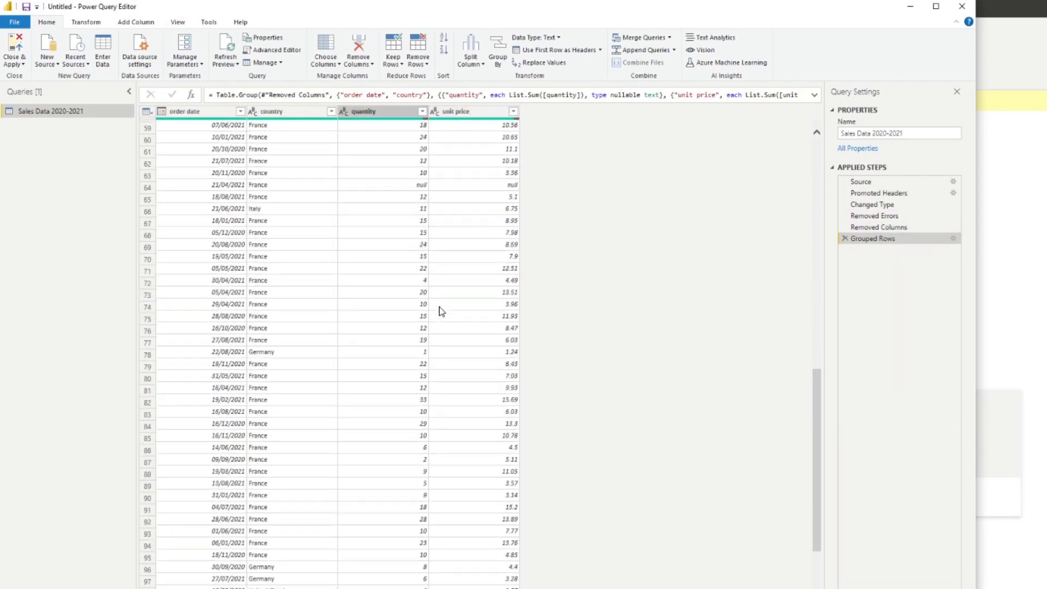
{"action": "scroll", "coordinate": [428, 307], "scroll_direction": "down", "scroll_amount": 20}
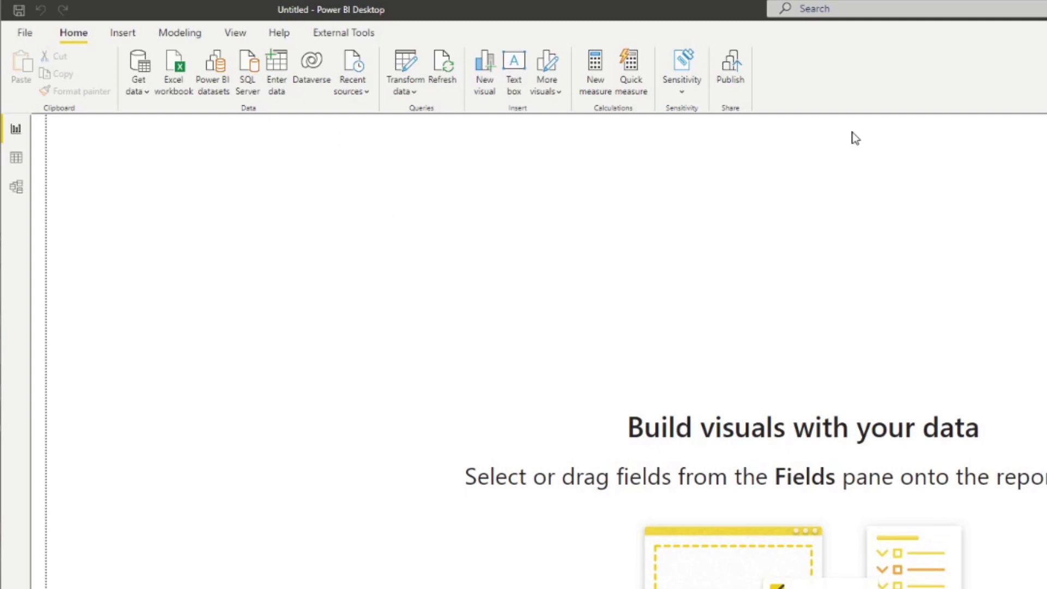
Open Customize current theme from the View tab's Themes gallery and check Color 1 (#118DFF).
{"action": "left_click", "coordinate": [245, 35]}
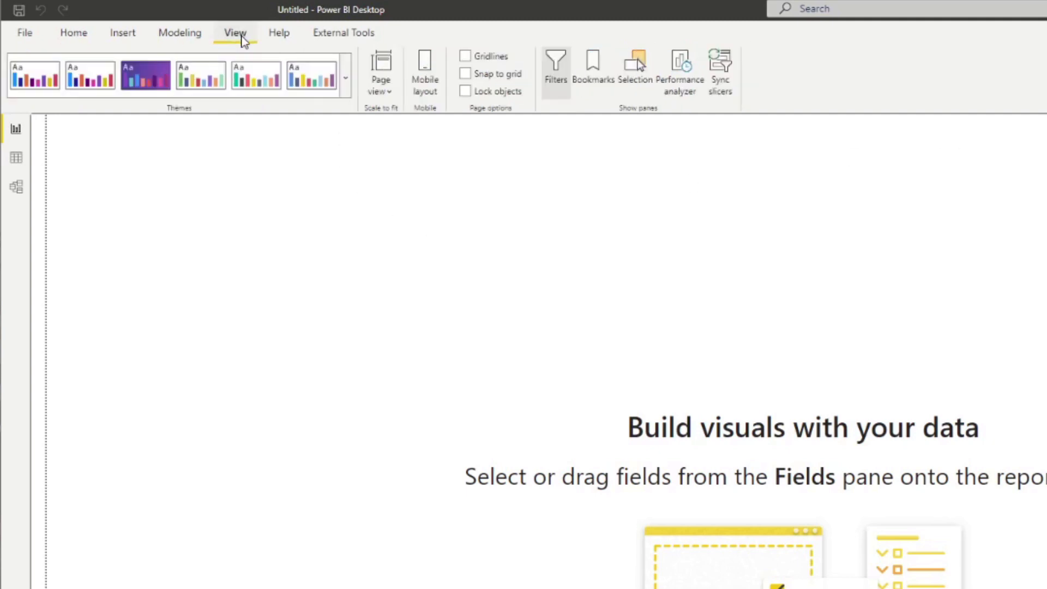
{"action": "left_click", "coordinate": [345, 78]}
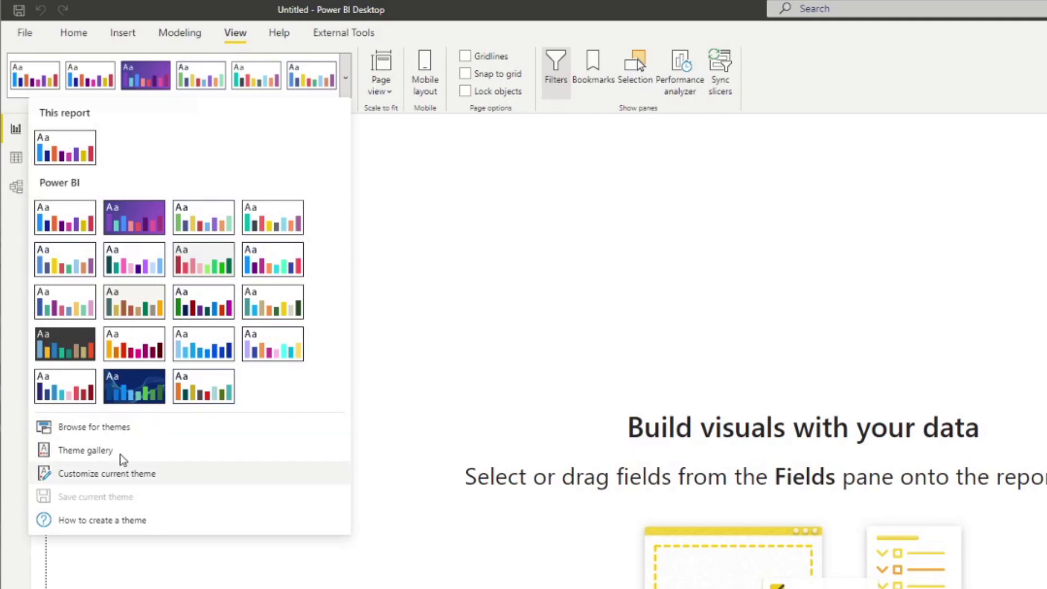
{"action": "left_click", "coordinate": [135, 473]}
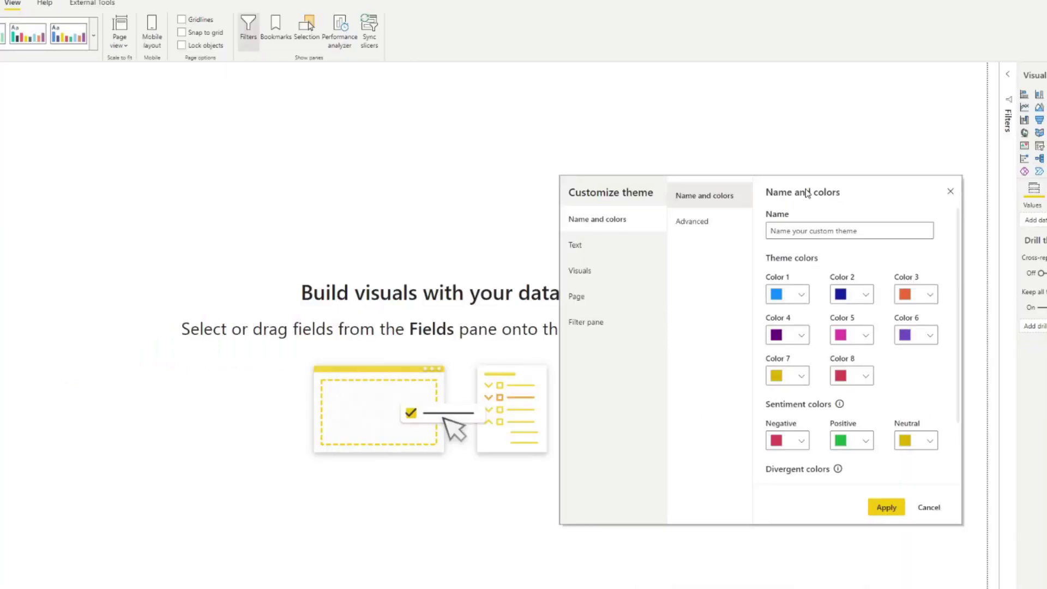
{"action": "left_click_drag", "start_coordinate": [807, 193], "coordinate": [588, 160]}
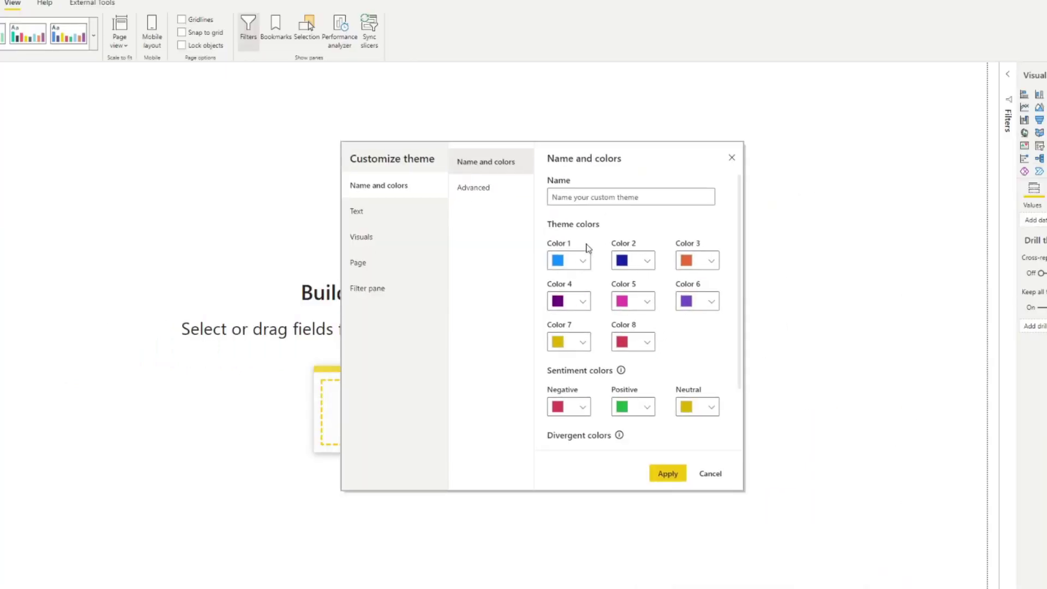
{"action": "left_click", "coordinate": [587, 261]}
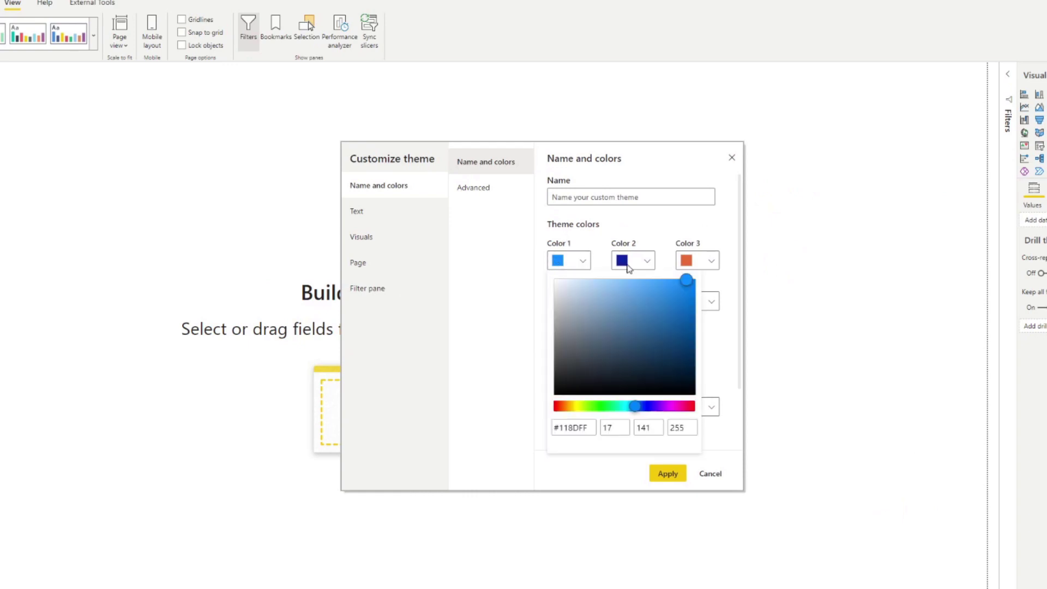
{"action": "left_click", "coordinate": [619, 230]}
{"action": "scroll", "coordinate": [639, 350], "scroll_direction": "down", "scroll_amount": 2}
{"action": "scroll", "coordinate": [640, 349], "scroll_direction": "up", "scroll_amount": 2}
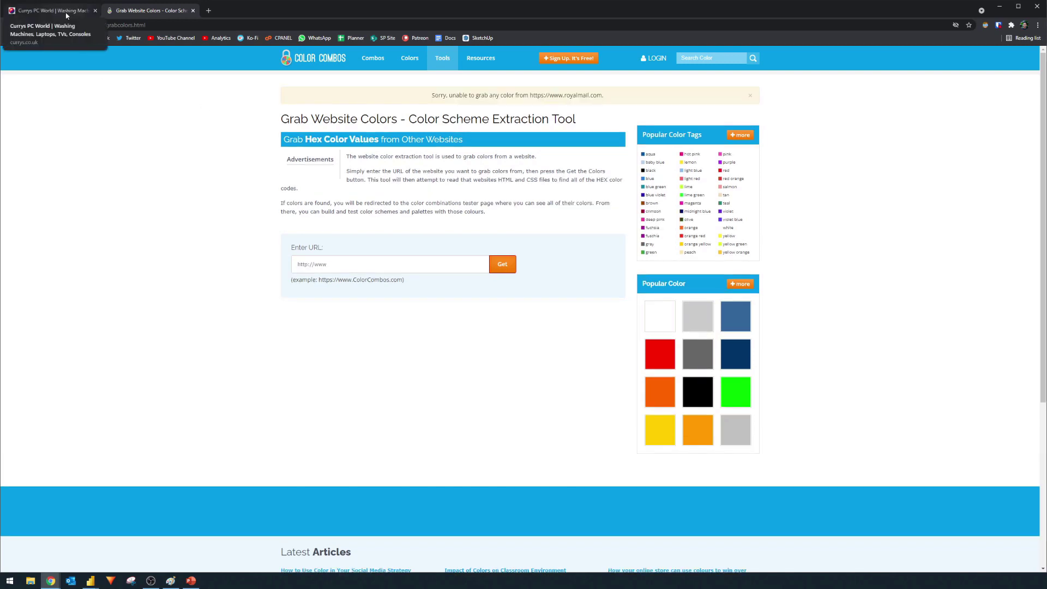
Paste the Currys PC World address into Color Combos' URL grabber and fetch its colours.
{"action": "left_click", "coordinate": [64, 12]}
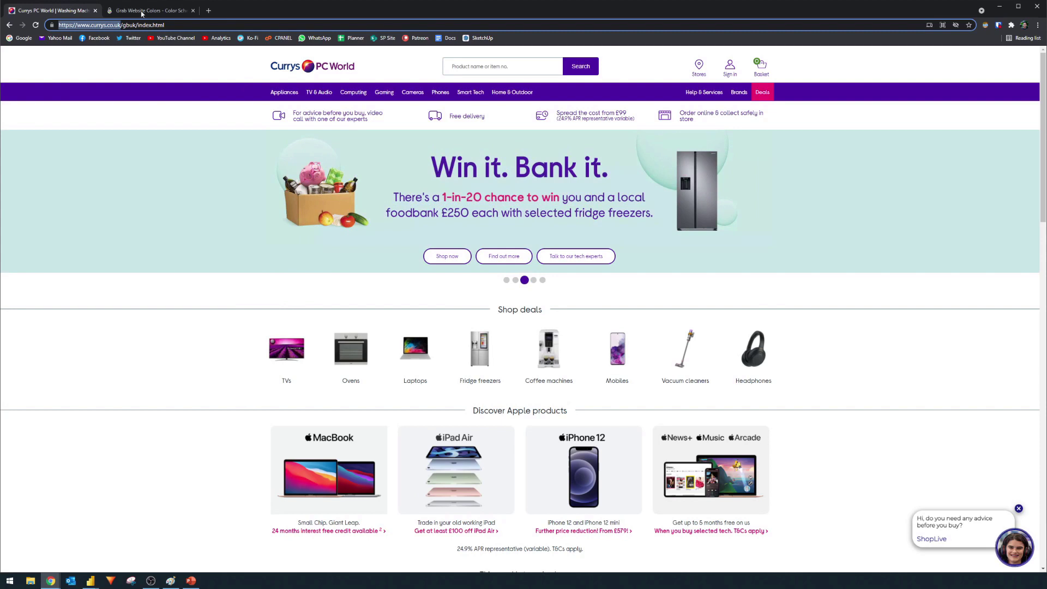
{"action": "left_click", "coordinate": [143, 12]}
{"action": "left_click", "coordinate": [380, 261]}
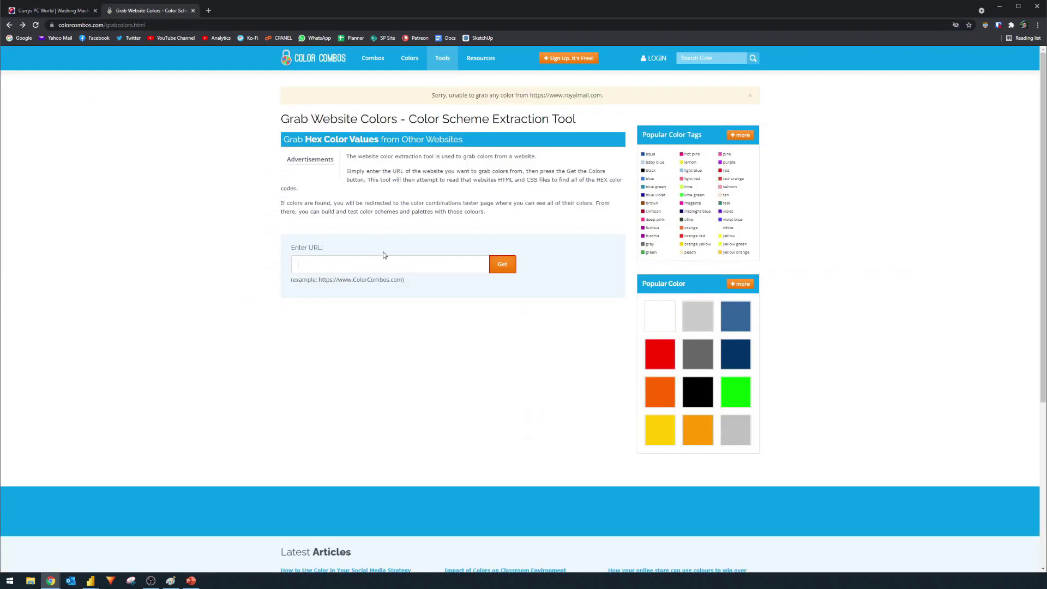
{"action": "type", "text": "https://www.currys.co.uk/"}
{"action": "left_click", "coordinate": [495, 267]}
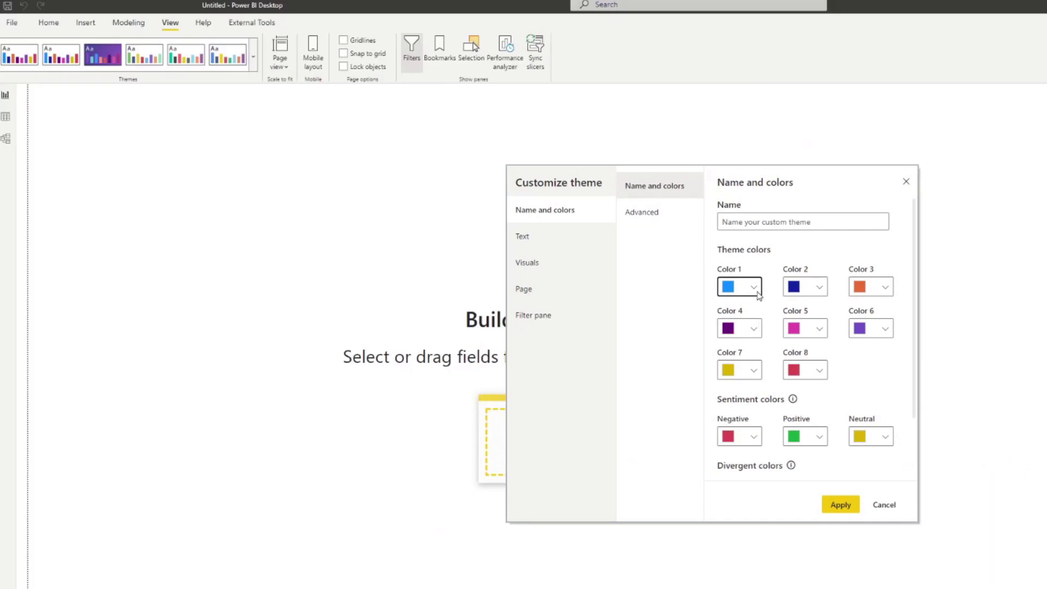
Save the current custom theme to the Desktop as the JSON file Theme.
{"action": "left_click", "coordinate": [757, 290]}
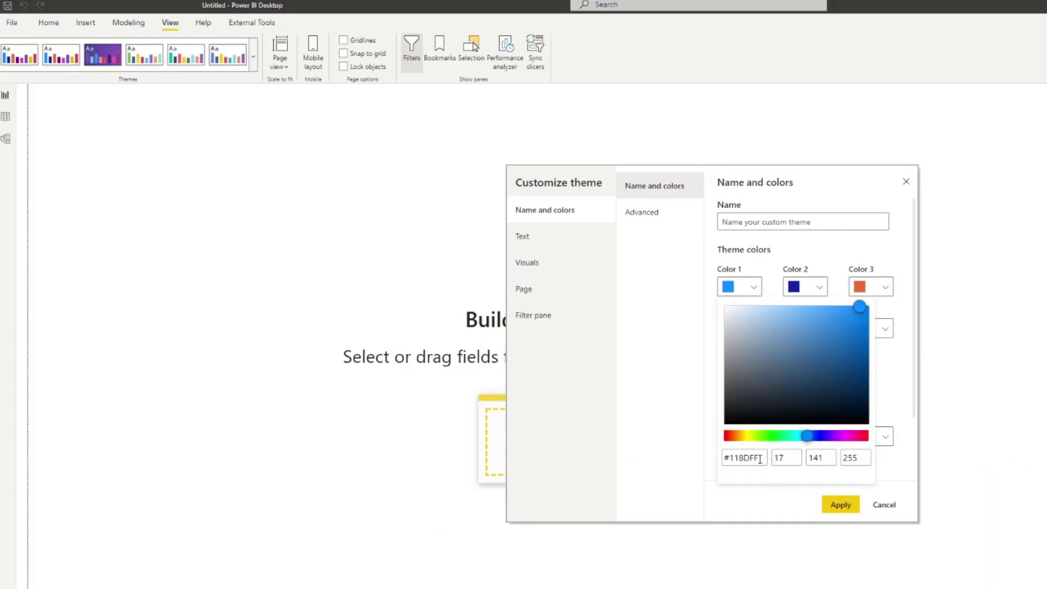
{"action": "left_click", "coordinate": [685, 398]}
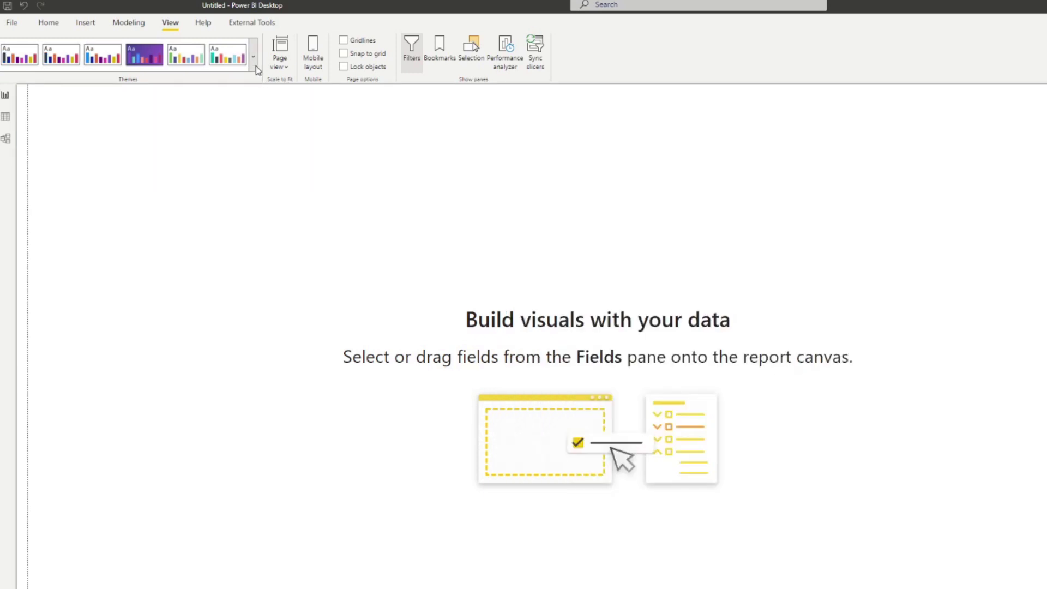
{"action": "left_click", "coordinate": [256, 68]}
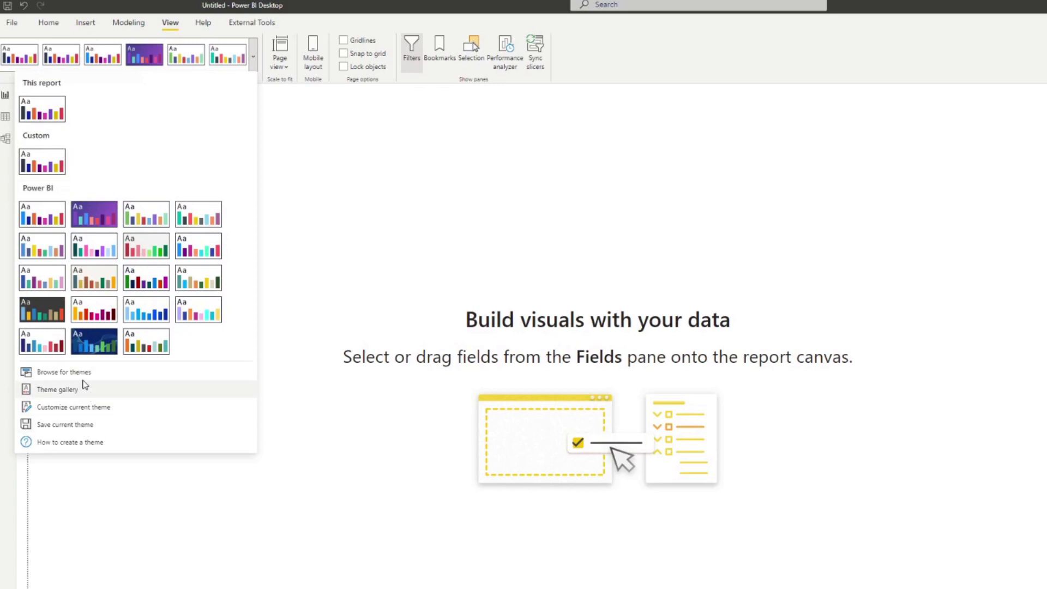
{"action": "left_click", "coordinate": [96, 431]}
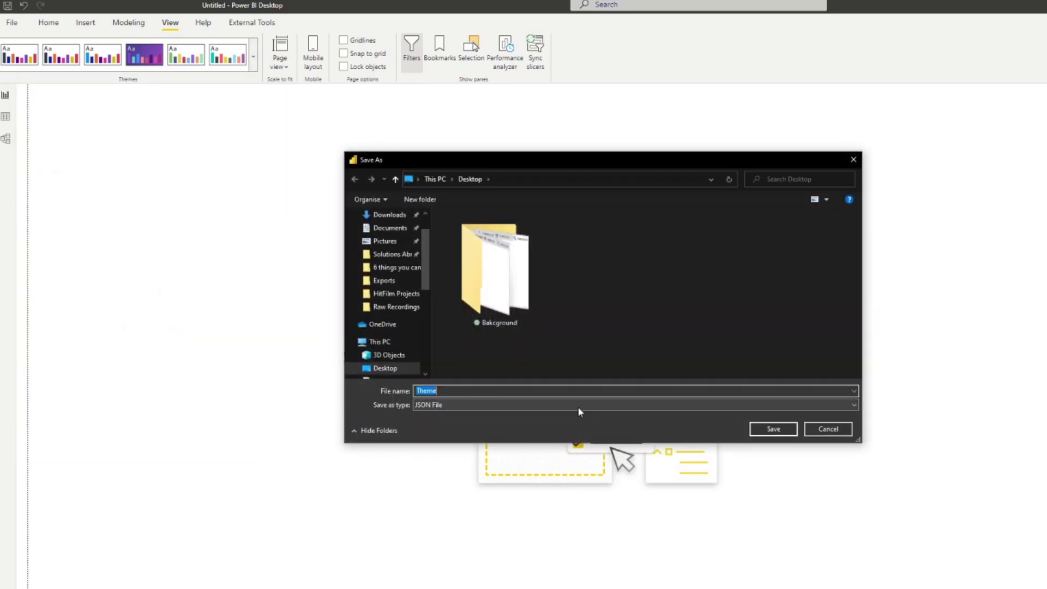
{"action": "left_click", "coordinate": [769, 429]}
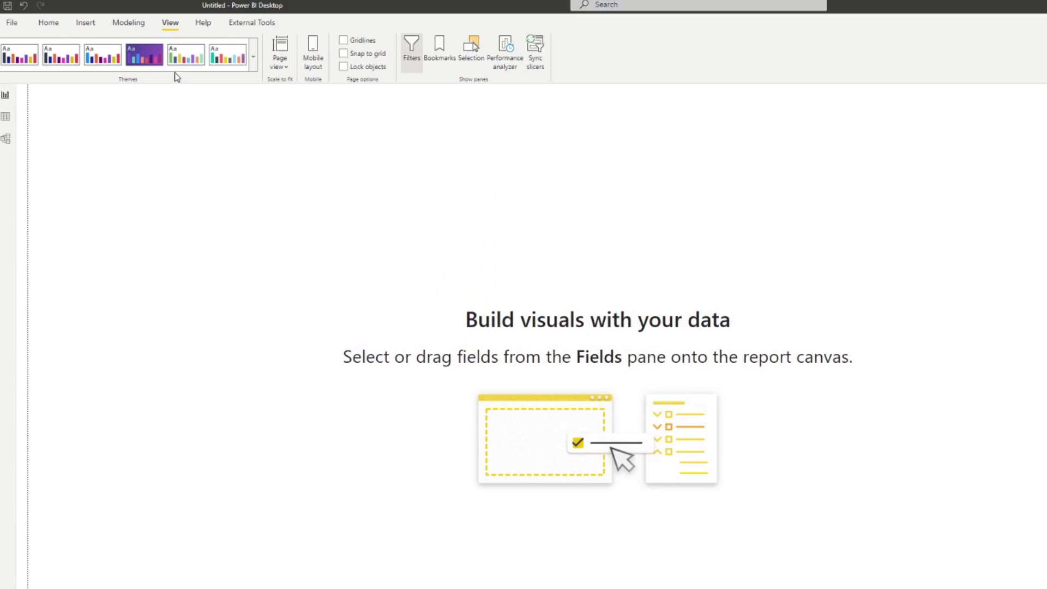
{"action": "left_click", "coordinate": [254, 60]}
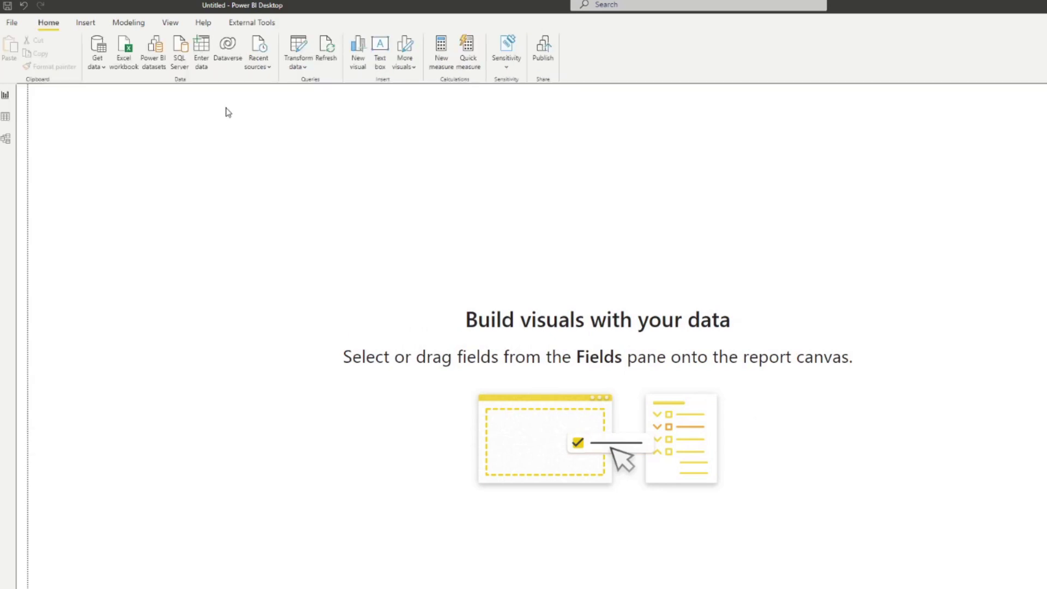
Switch the ribbon to the Insert commands.
{"action": "left_click", "coordinate": [85, 23]}
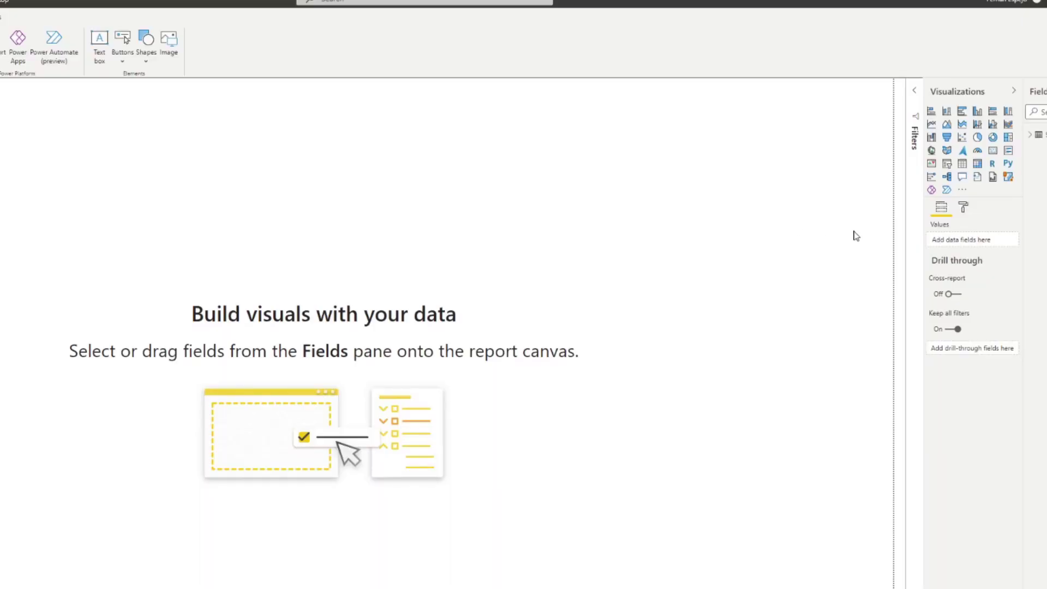
Set the page background to Slide1 from the Bakcground folder at 0% transparency.
{"action": "left_click", "coordinate": [964, 208]}
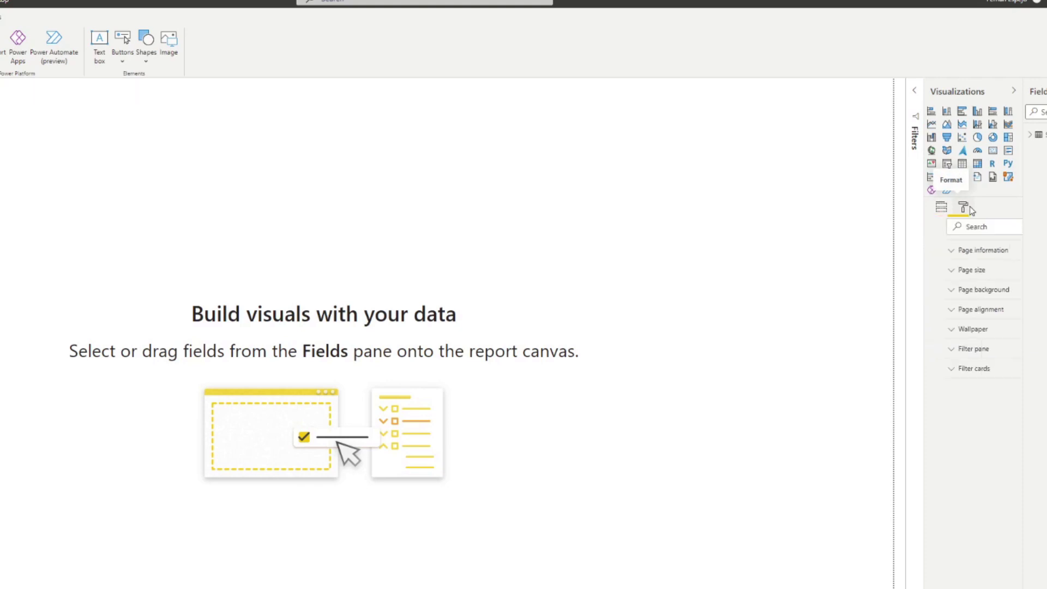
{"action": "left_click", "coordinate": [968, 295]}
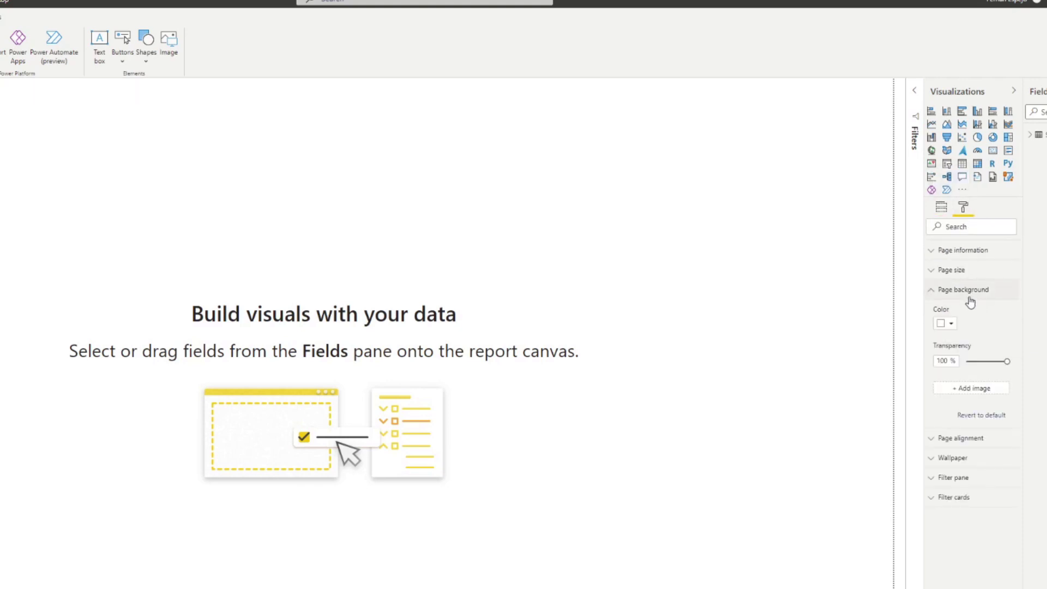
{"action": "left_click", "coordinate": [975, 393]}
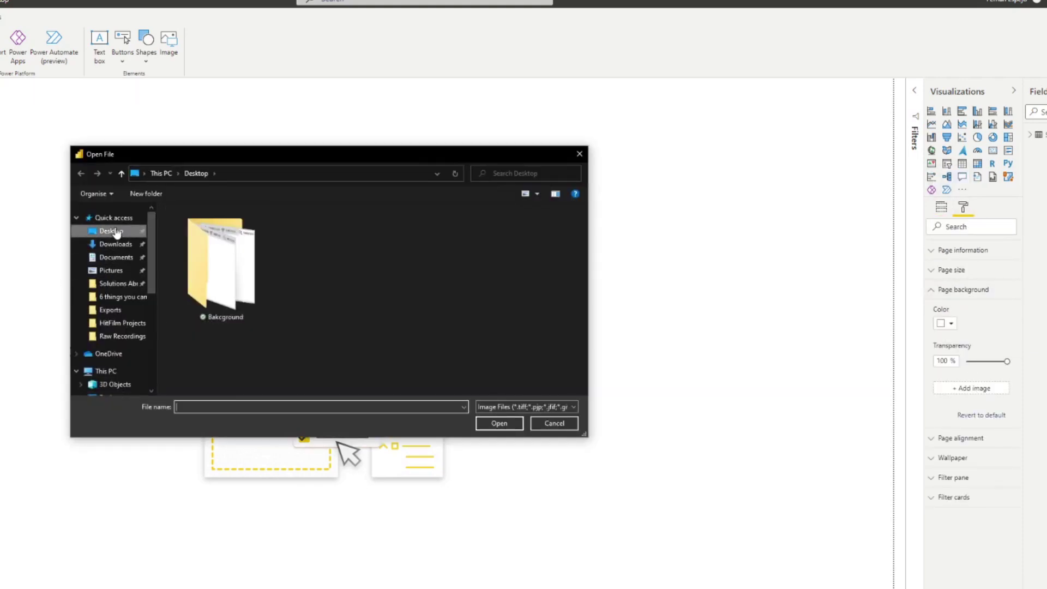
{"action": "double_click", "coordinate": [259, 281]}
{"action": "double_click", "coordinate": [195, 248]}
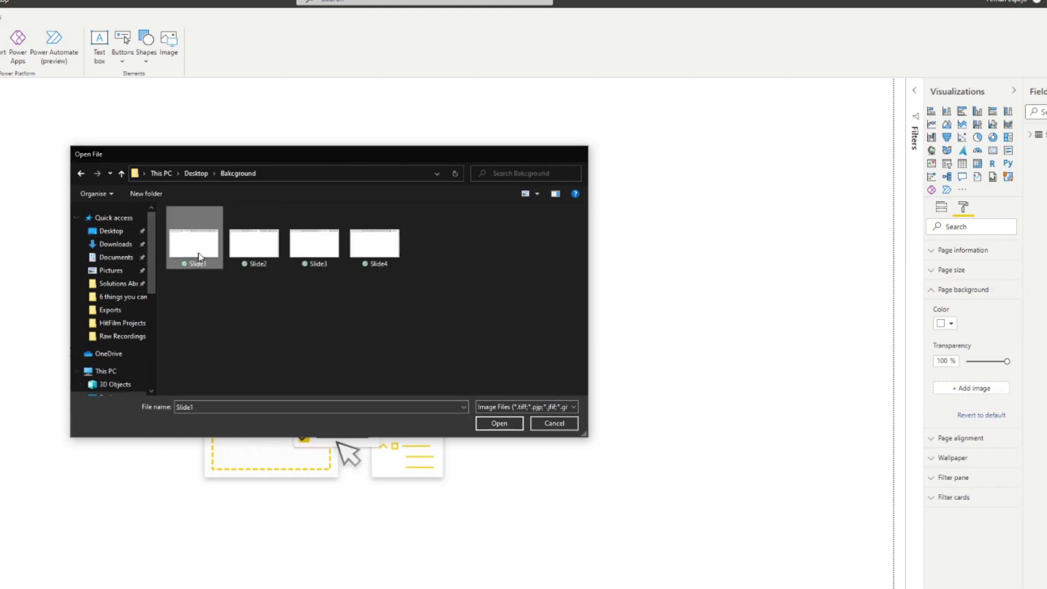
{"action": "left_click_drag", "start_coordinate": [982, 362], "coordinate": [956, 370]}
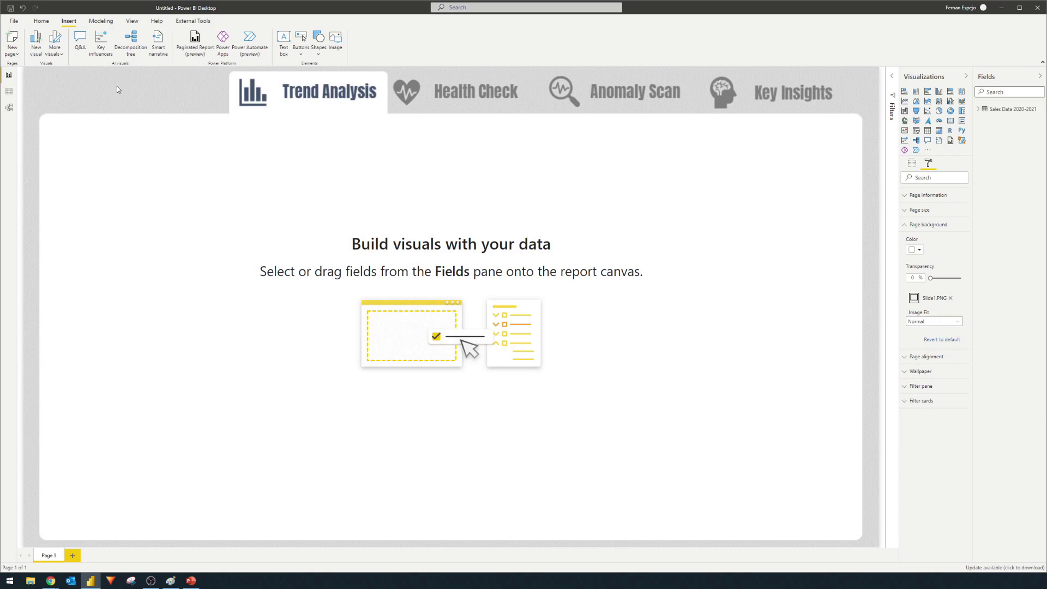
{"action": "left_click", "coordinate": [41, 21]}
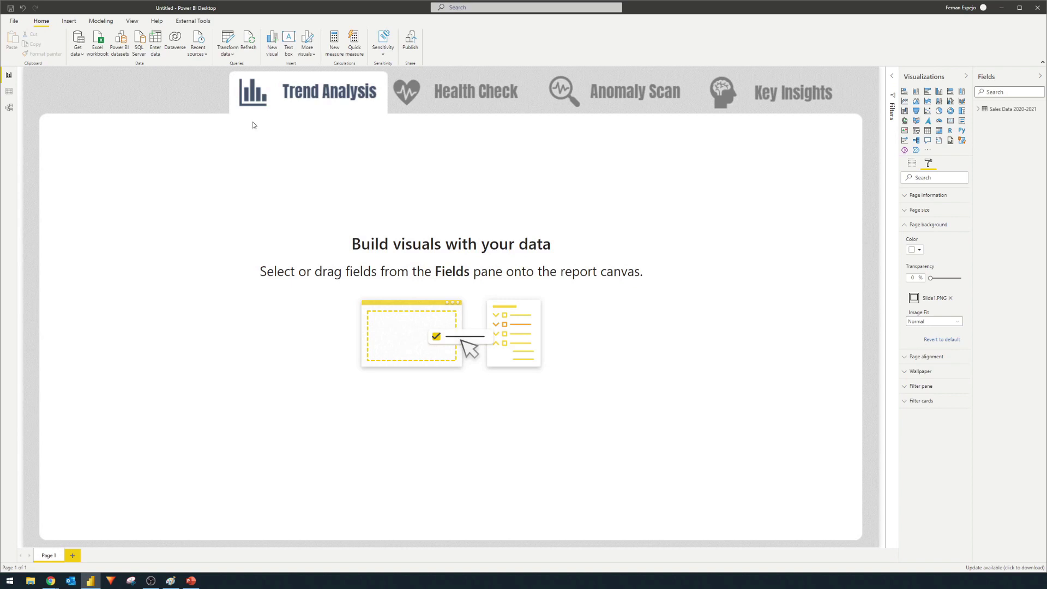
Create and load a manually entered table named Calculations.
{"action": "left_click", "coordinate": [156, 43]}
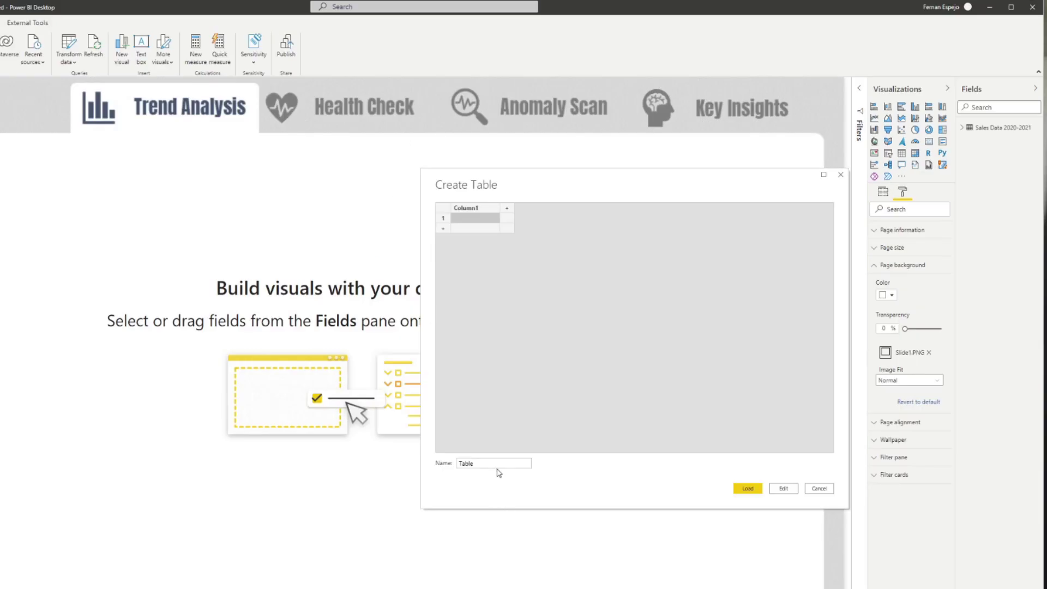
{"action": "double_click", "coordinate": [463, 463]}
{"action": "type", "text": "Calculat"}
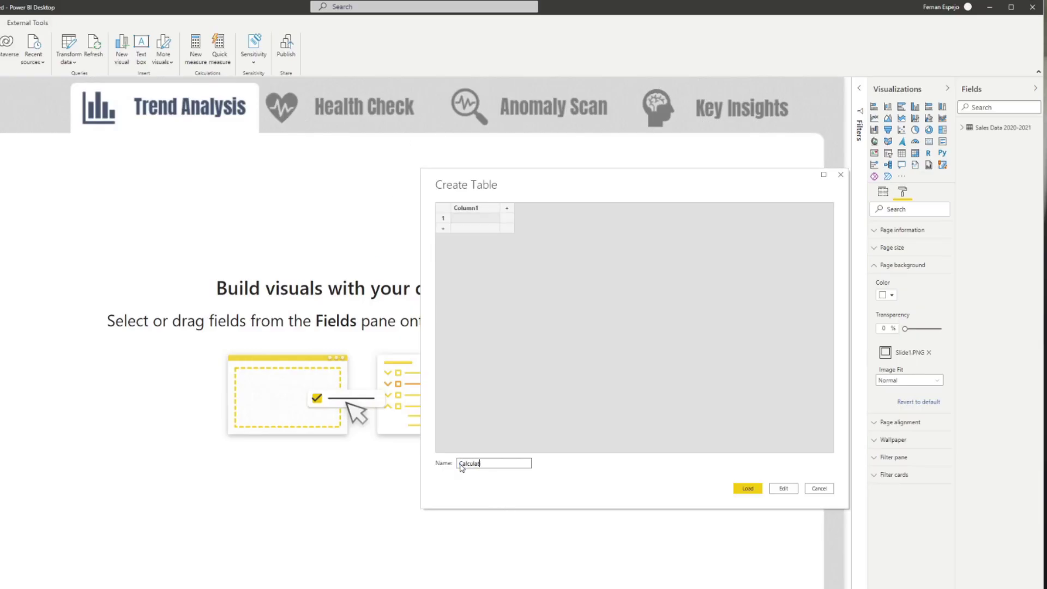
{"action": "type", "text": "ions"}
{"action": "key", "text": "Return"}
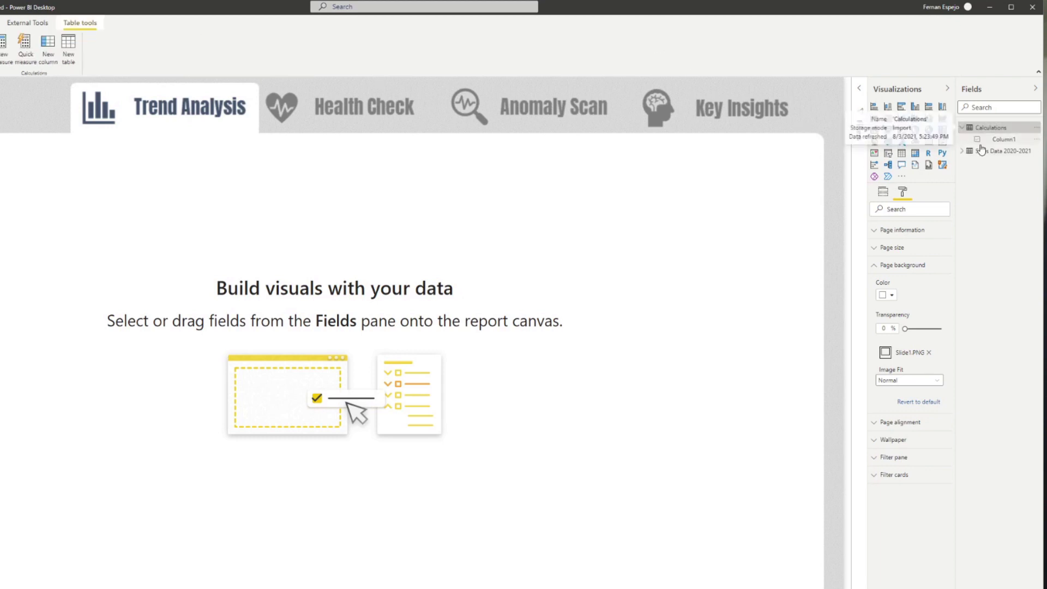
Add a new measure to the Calculations table.
{"action": "left_click", "coordinate": [962, 151]}
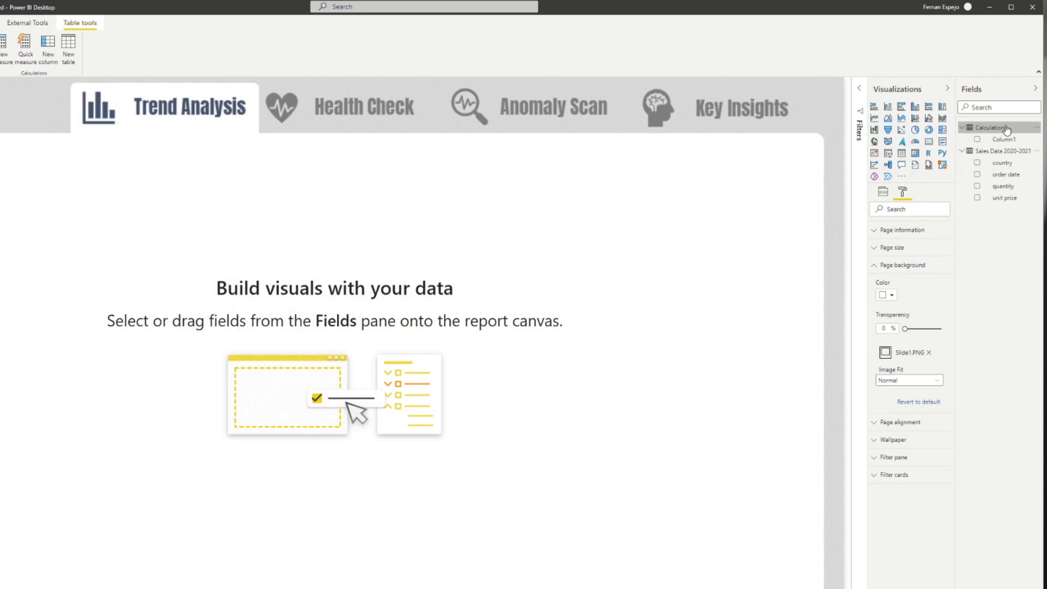
{"action": "right_click", "coordinate": [999, 132]}
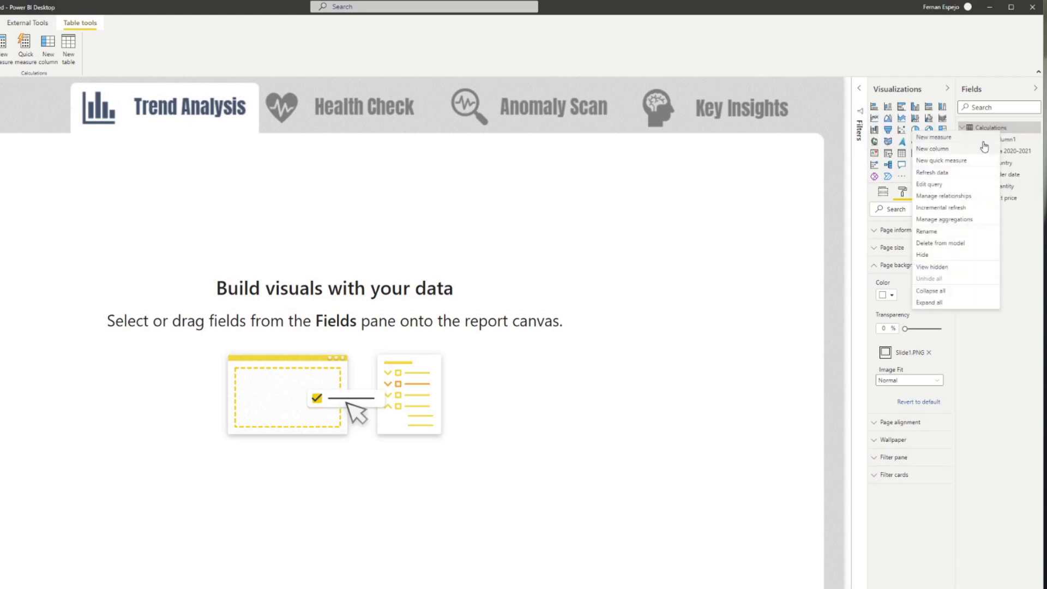
{"action": "left_click", "coordinate": [980, 140]}
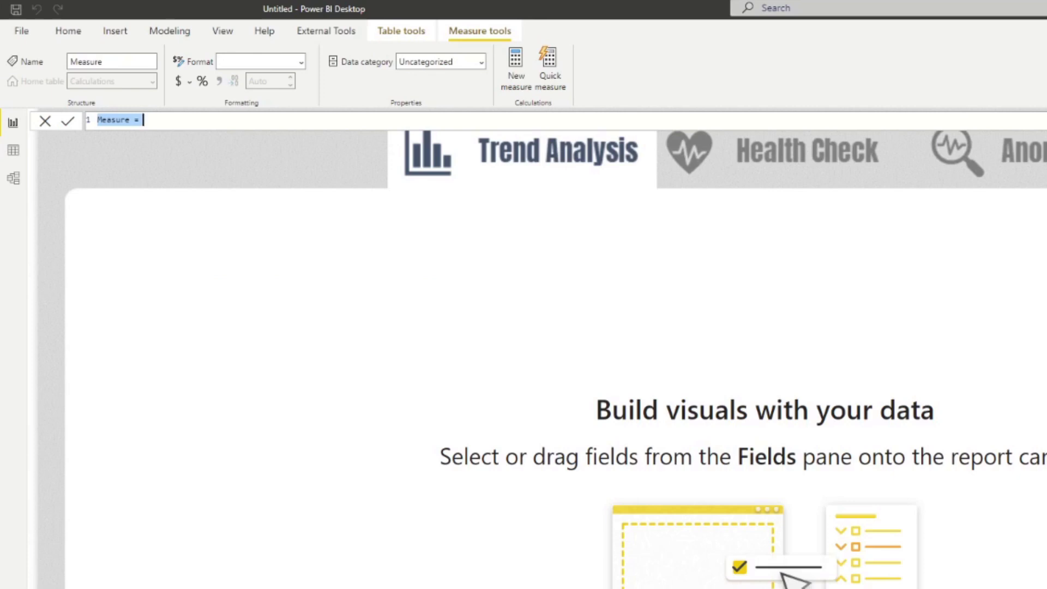
Define Total Sales = SUMX('Sales Data 2020-2021', [unit price]*[quantity]) and commit it.
{"action": "type", "text": "Total Sales ="}
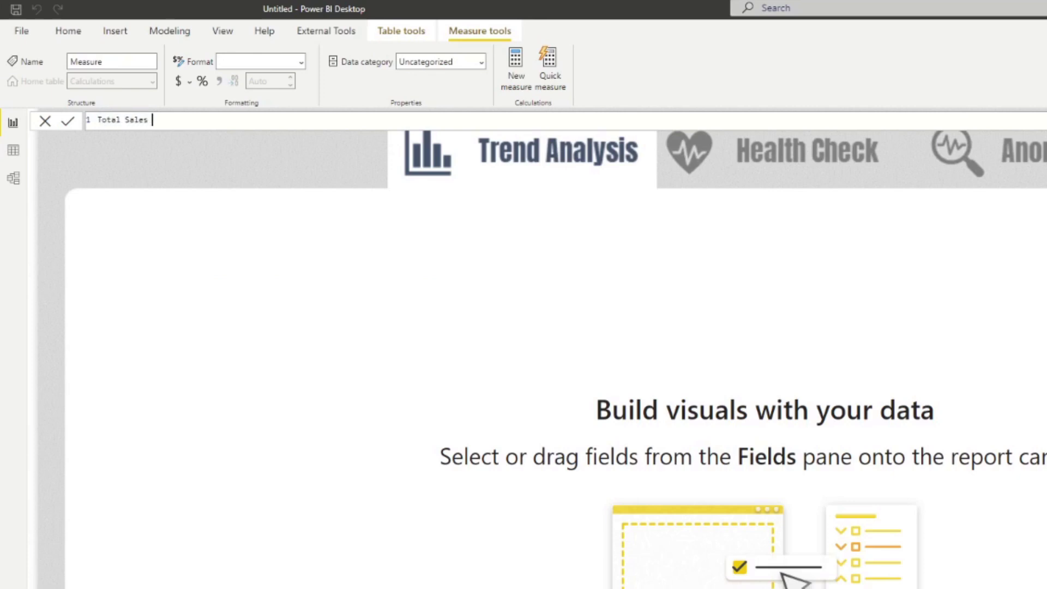
{"action": "key", "text": "shift+Return"}
{"action": "key", "text": "Tab"}
{"action": "type", "text": "SUM"}
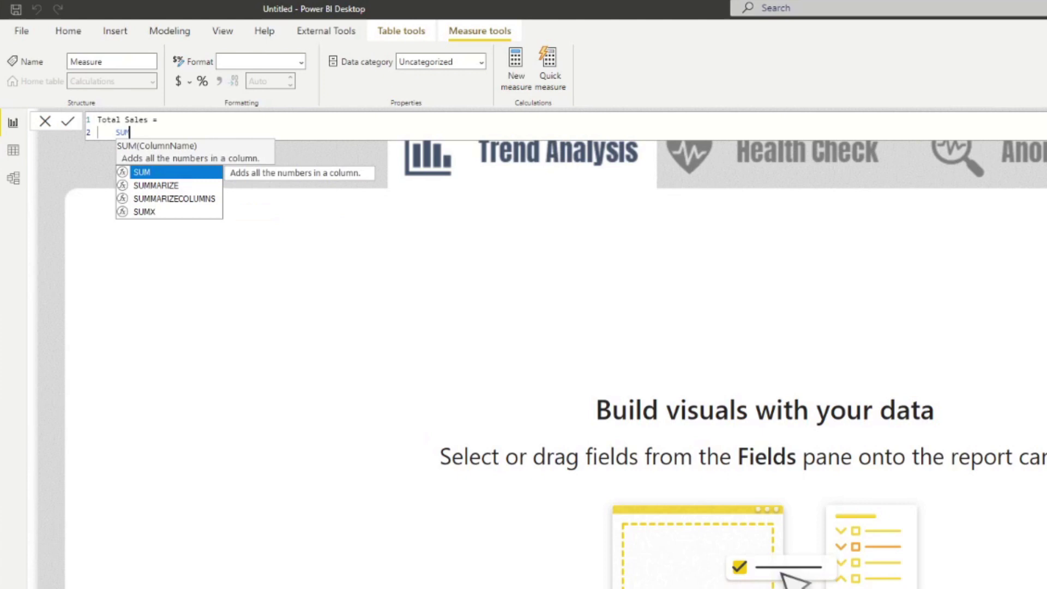
{"action": "type", "text": "X( "}
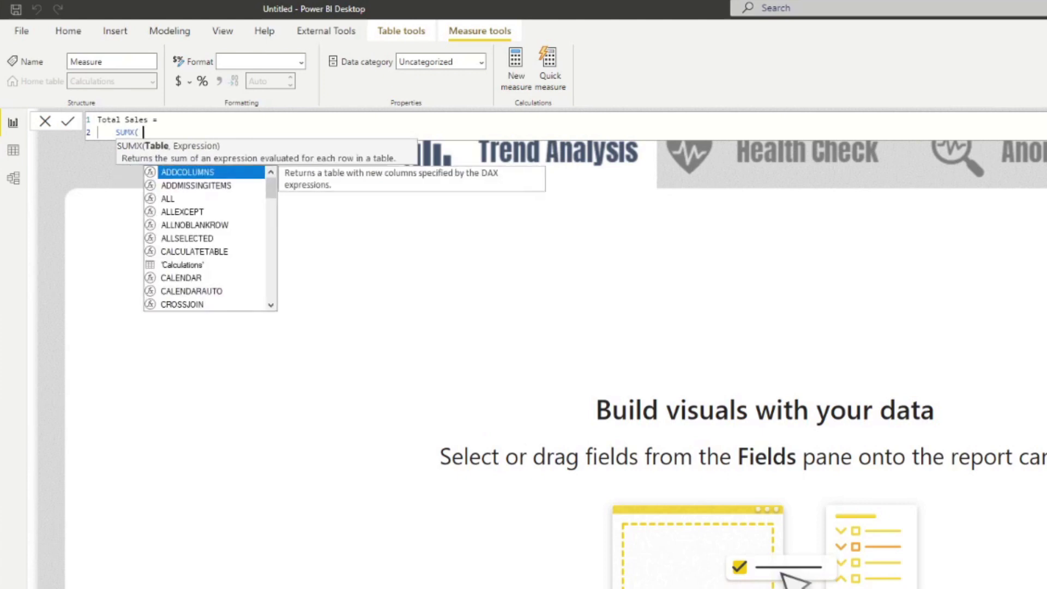
{"action": "type", "text": "'Sa"}
{"action": "key", "text": "Tab"}
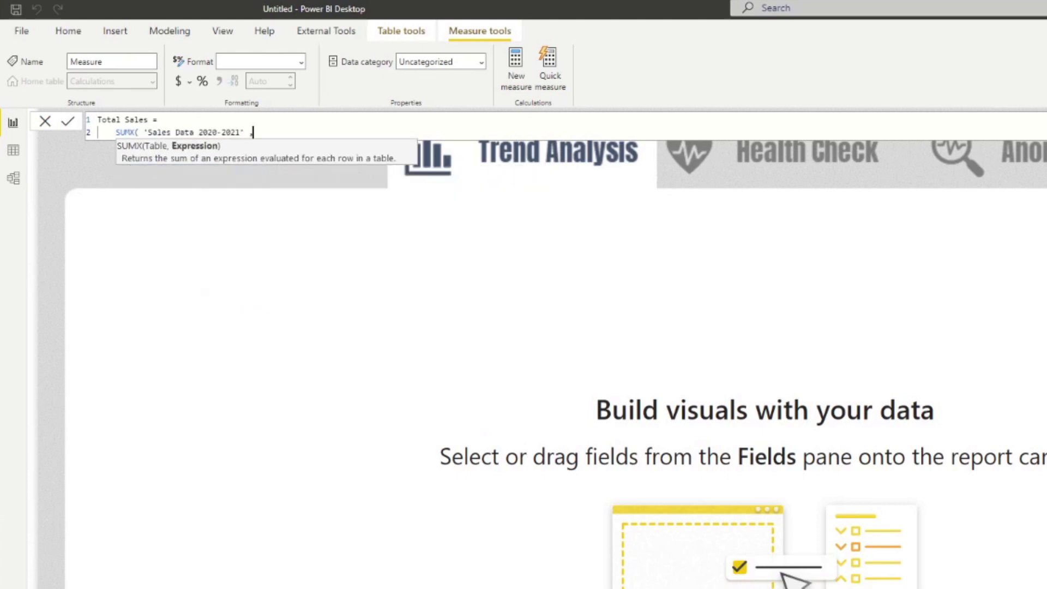
{"action": "type", "text": ","}
{"action": "type", "text": "unit"}
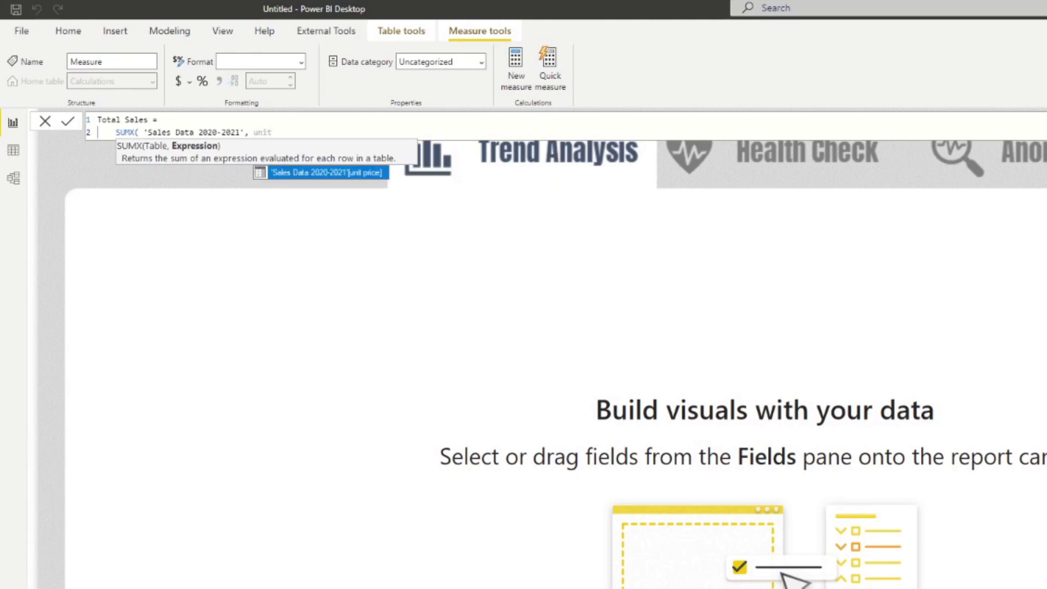
{"action": "key", "text": "Tab"}
{"action": "type", "text": "* quan"}
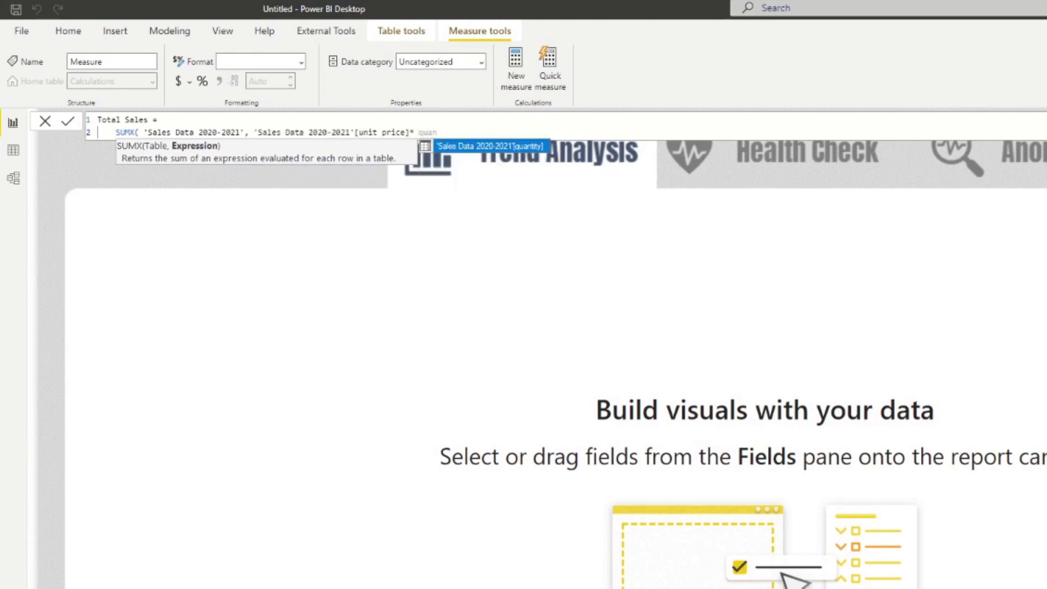
{"action": "key", "text": "Tab"}
{"action": "type", "text": ")"}
{"action": "key", "text": "Return"}
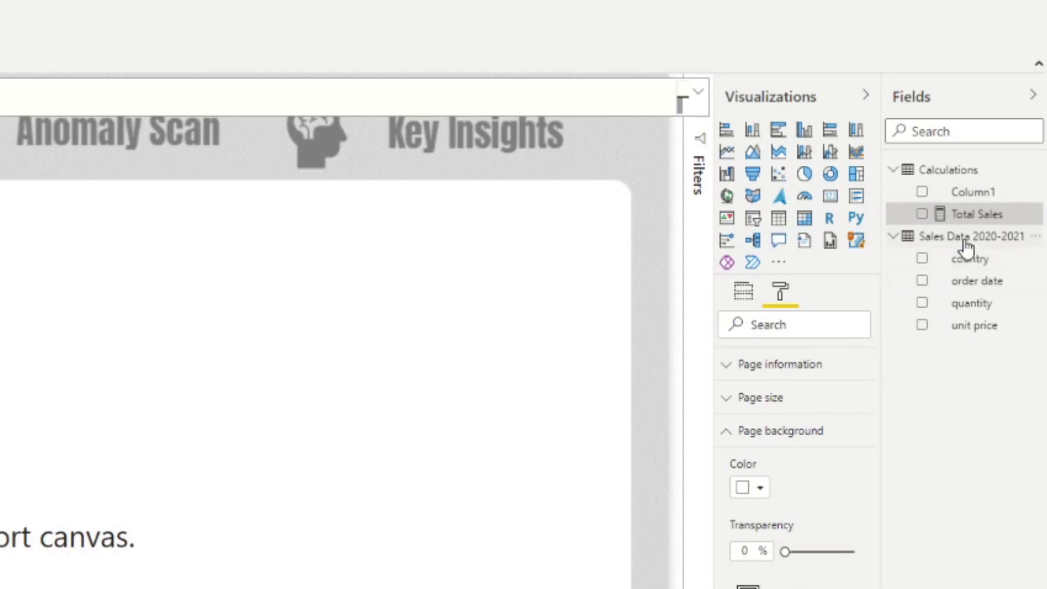
Delete Column1 from Calculations and collapse the Sales Data 2020-2021 table.
{"action": "mouse_move", "coordinate": [967, 247]}
{"action": "right_click", "coordinate": [1007, 198]}
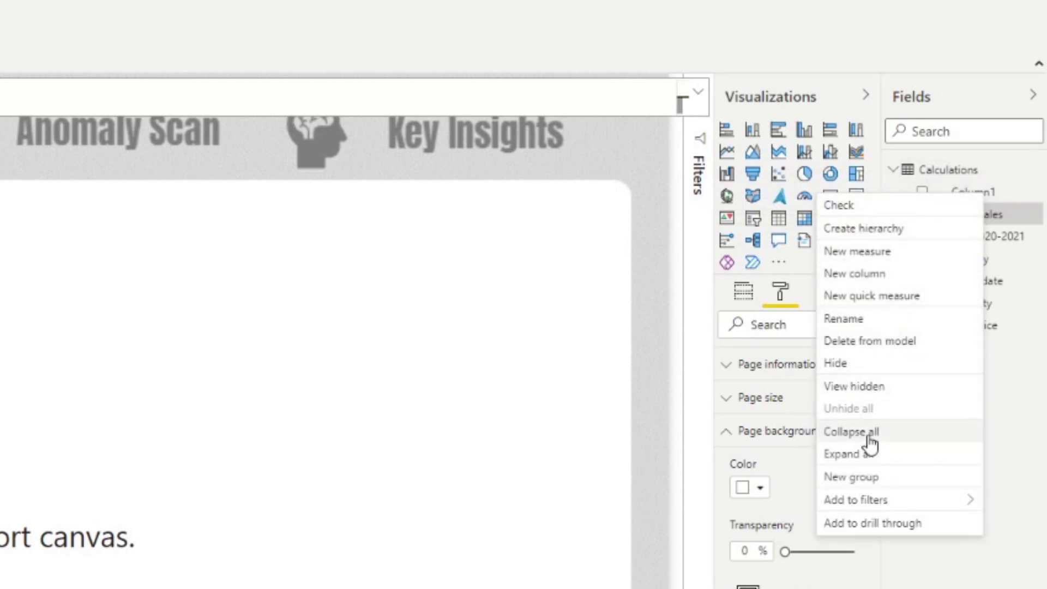
{"action": "key", "text": "Escape"}
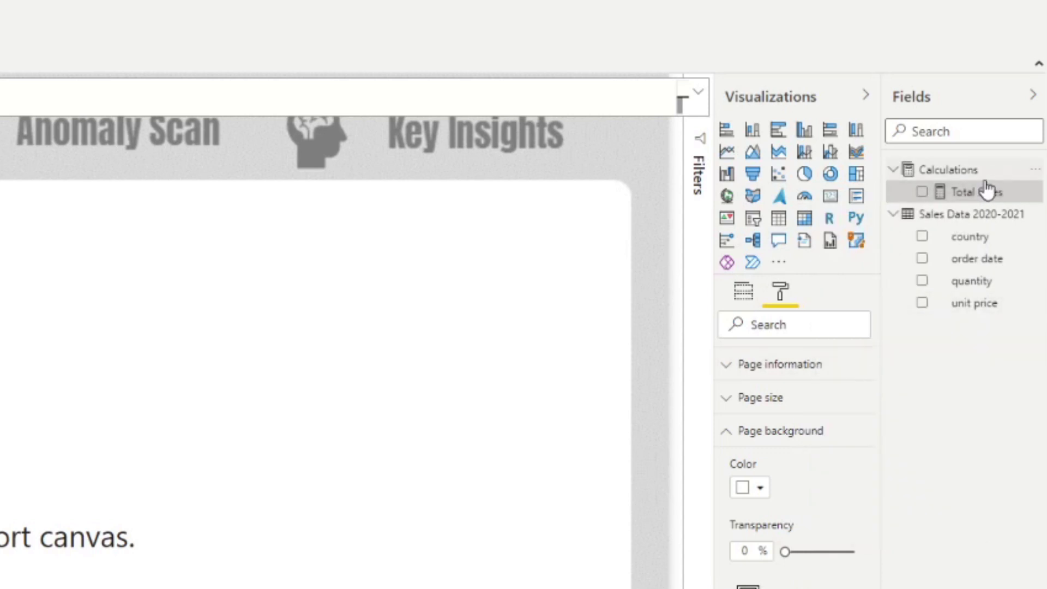
{"action": "left_click", "coordinate": [922, 215]}
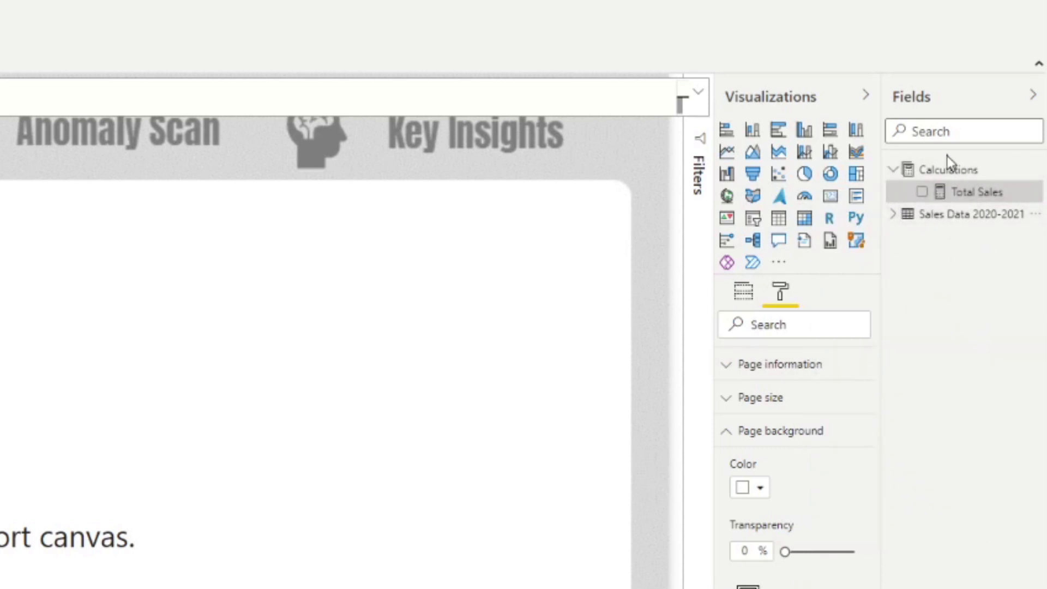